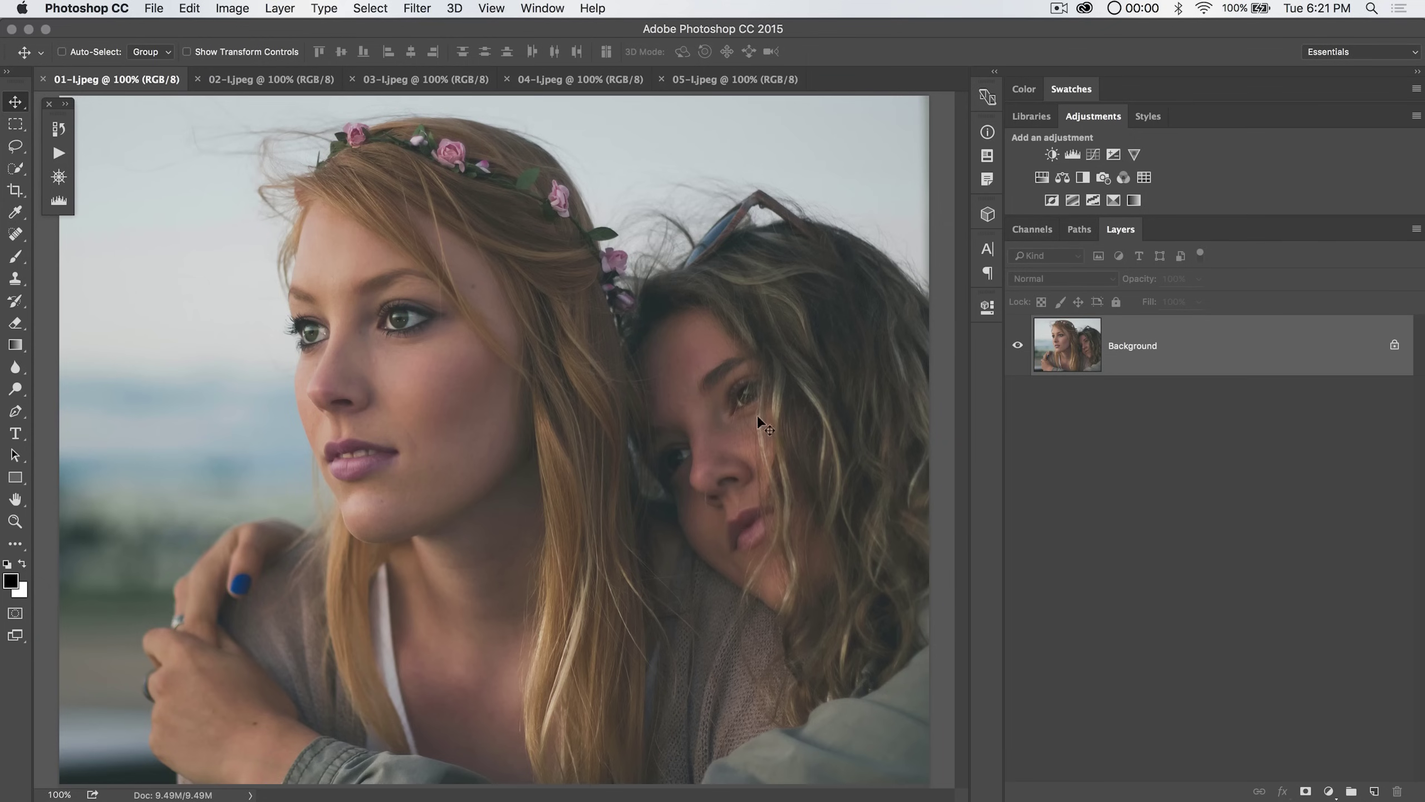
Look over the images in the batch folder in Finder, then return to Photoshop.
{"action": "key", "text": "super+Tab"}
{"action": "key", "text": "super+Tab"}
{"action": "key", "text": "super+Tab"}
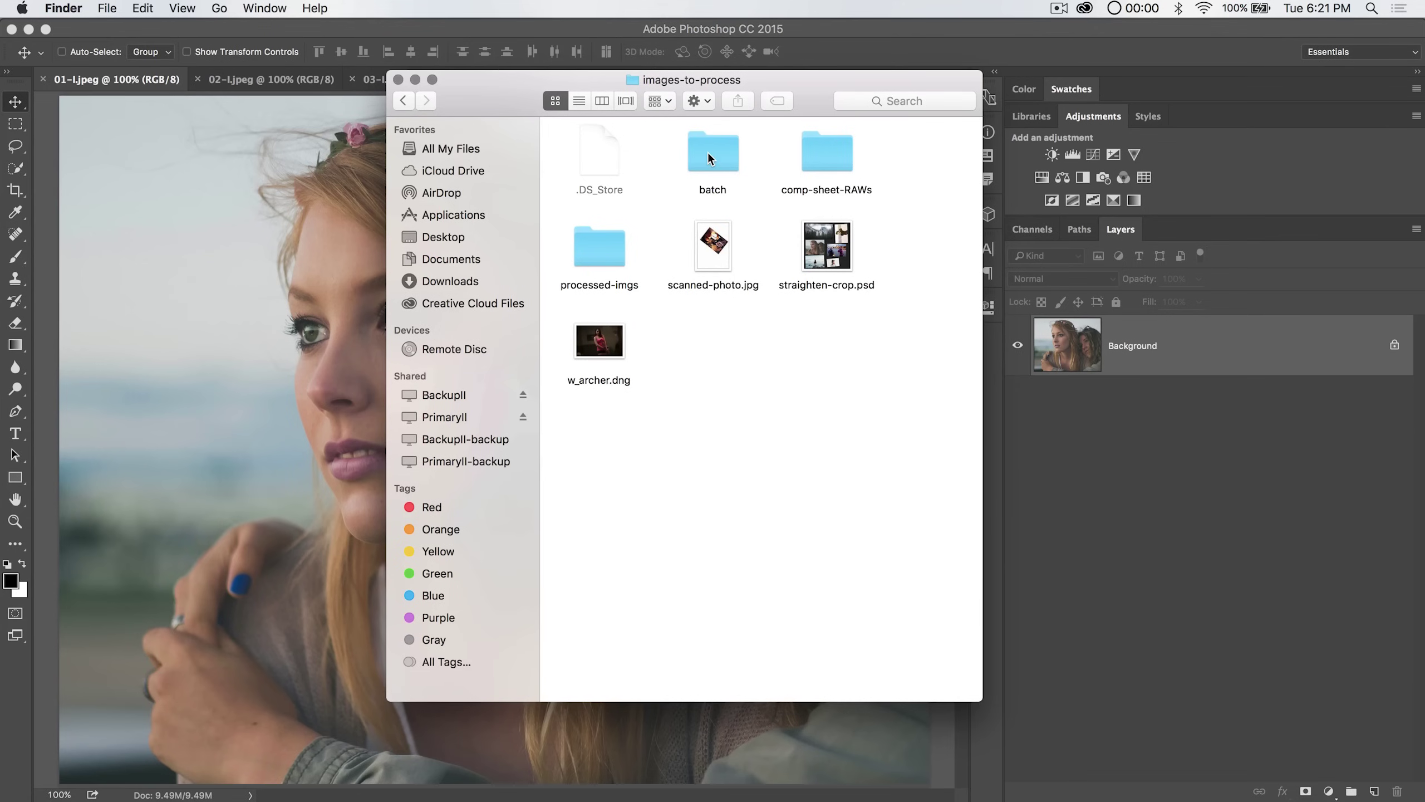
{"action": "double_click", "coordinate": [708, 152]}
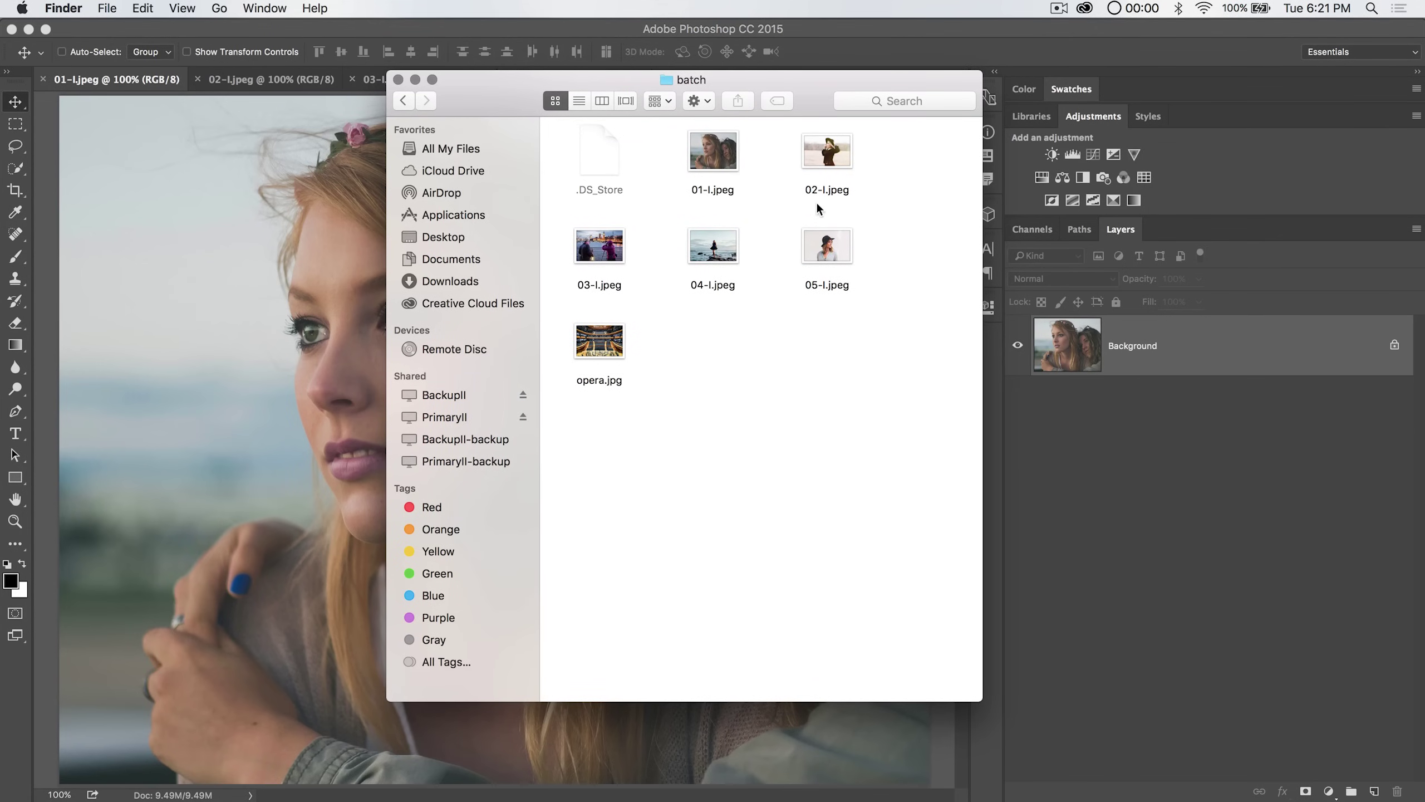
{"action": "left_click", "coordinate": [527, 28]}
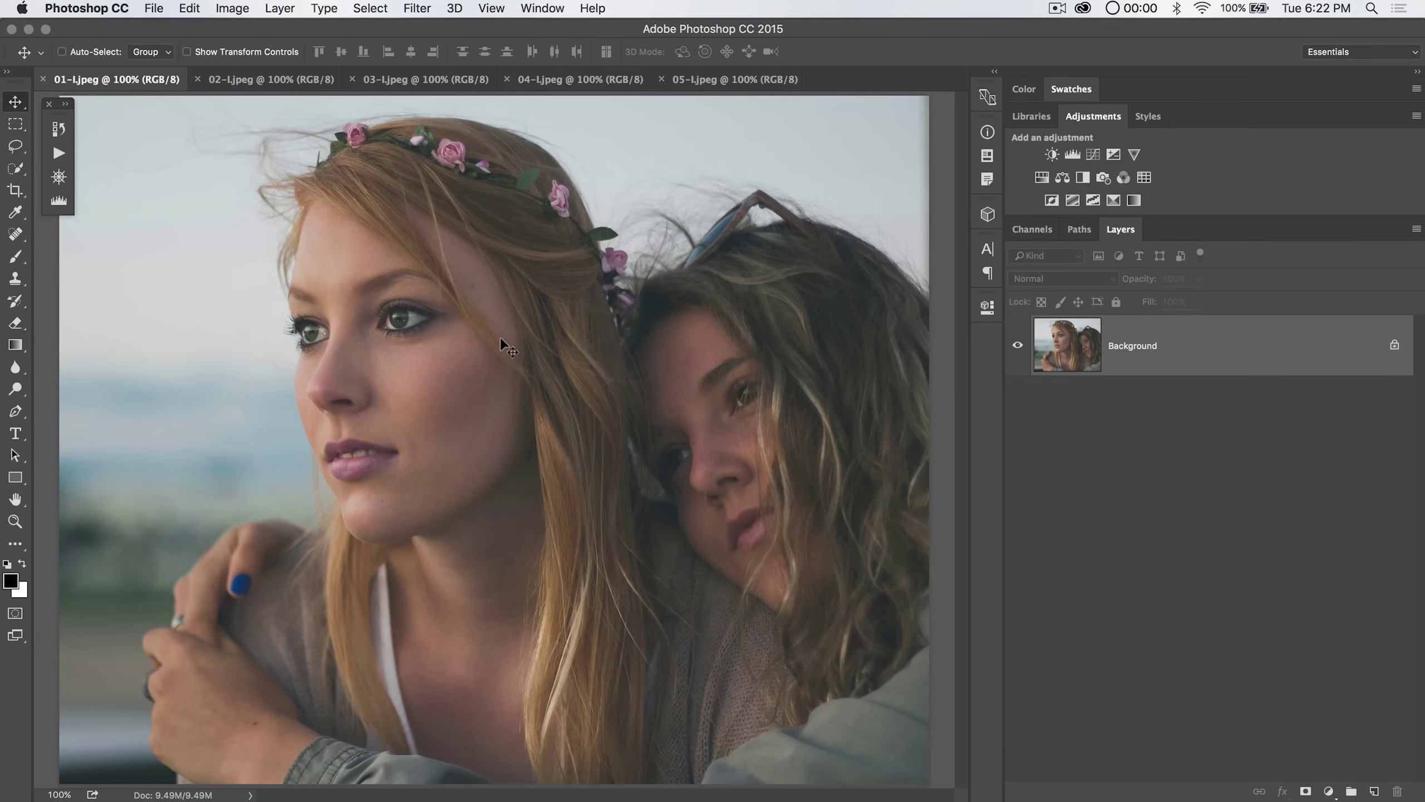
Open the Batch dialog from File > Automate and move it to the left.
{"action": "left_click", "coordinate": [154, 7]}
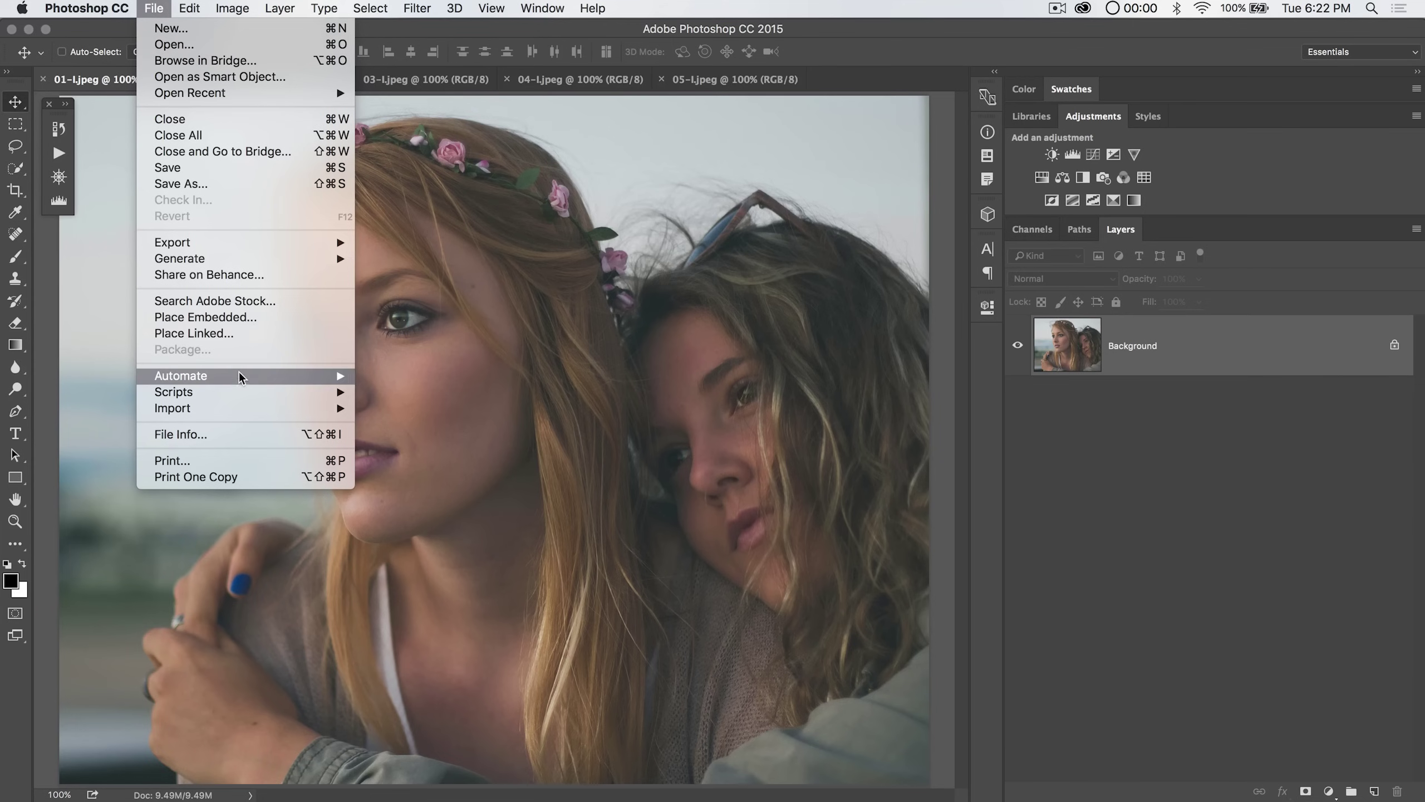
{"action": "mouse_move", "coordinate": [238, 375]}
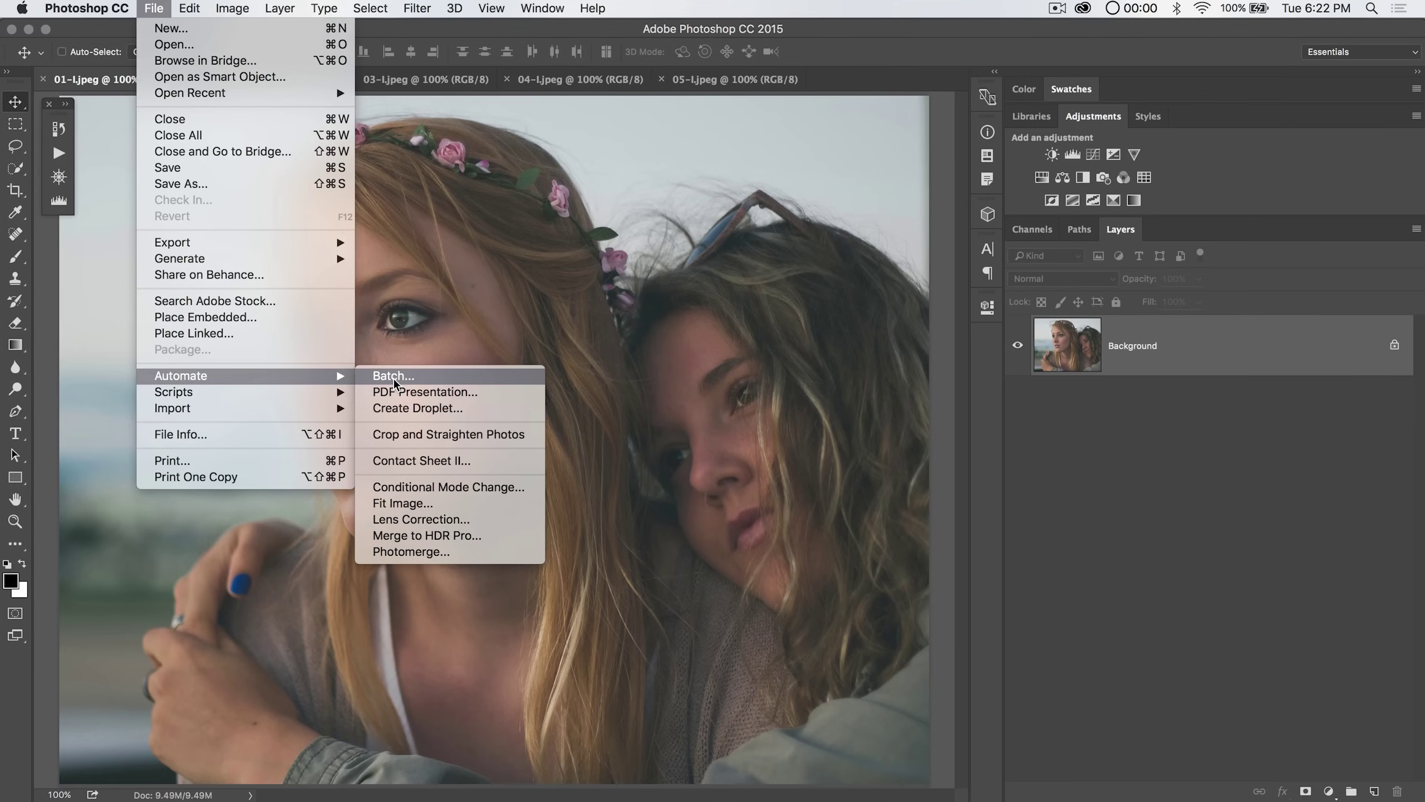
{"action": "left_click", "coordinate": [395, 377]}
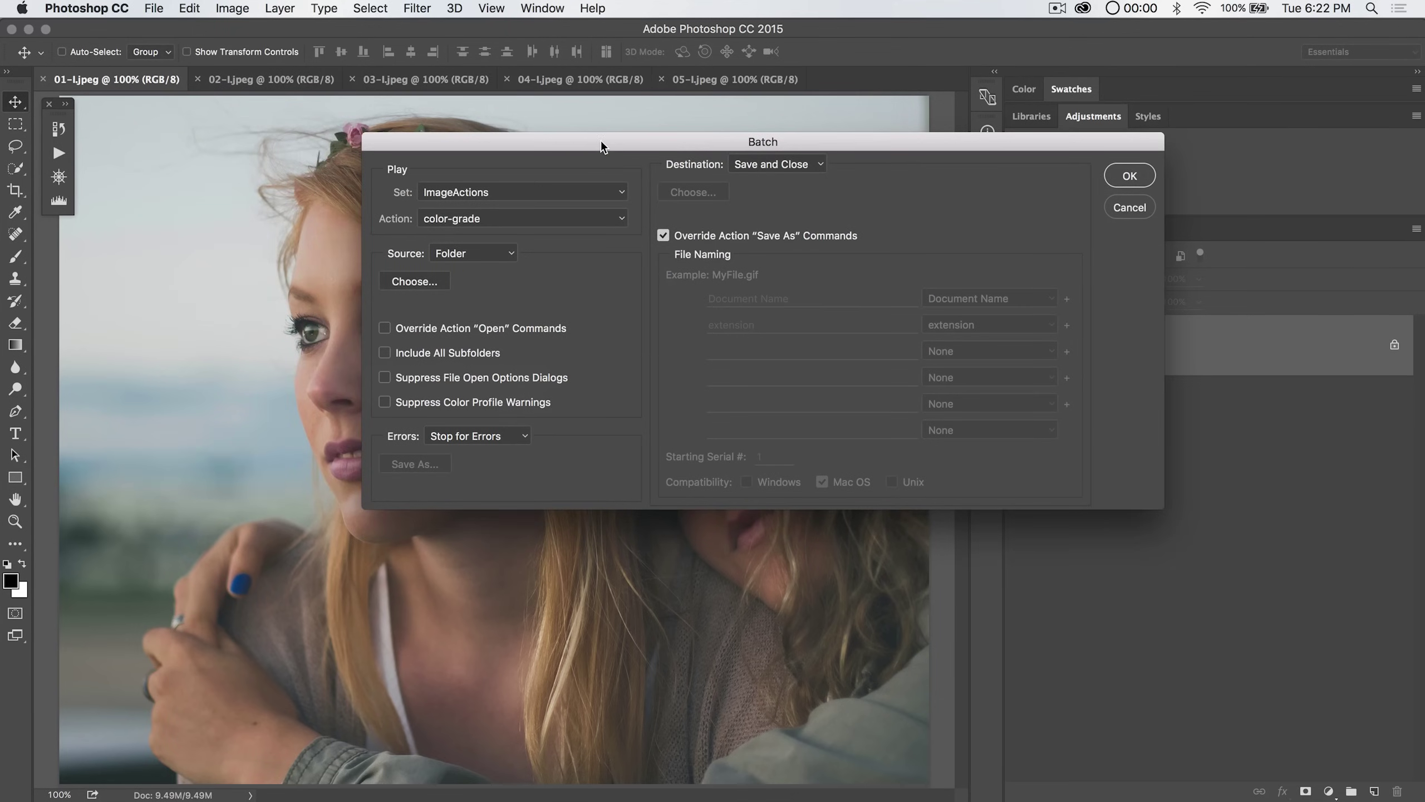
{"action": "left_click_drag", "start_coordinate": [602, 144], "coordinate": [496, 151]}
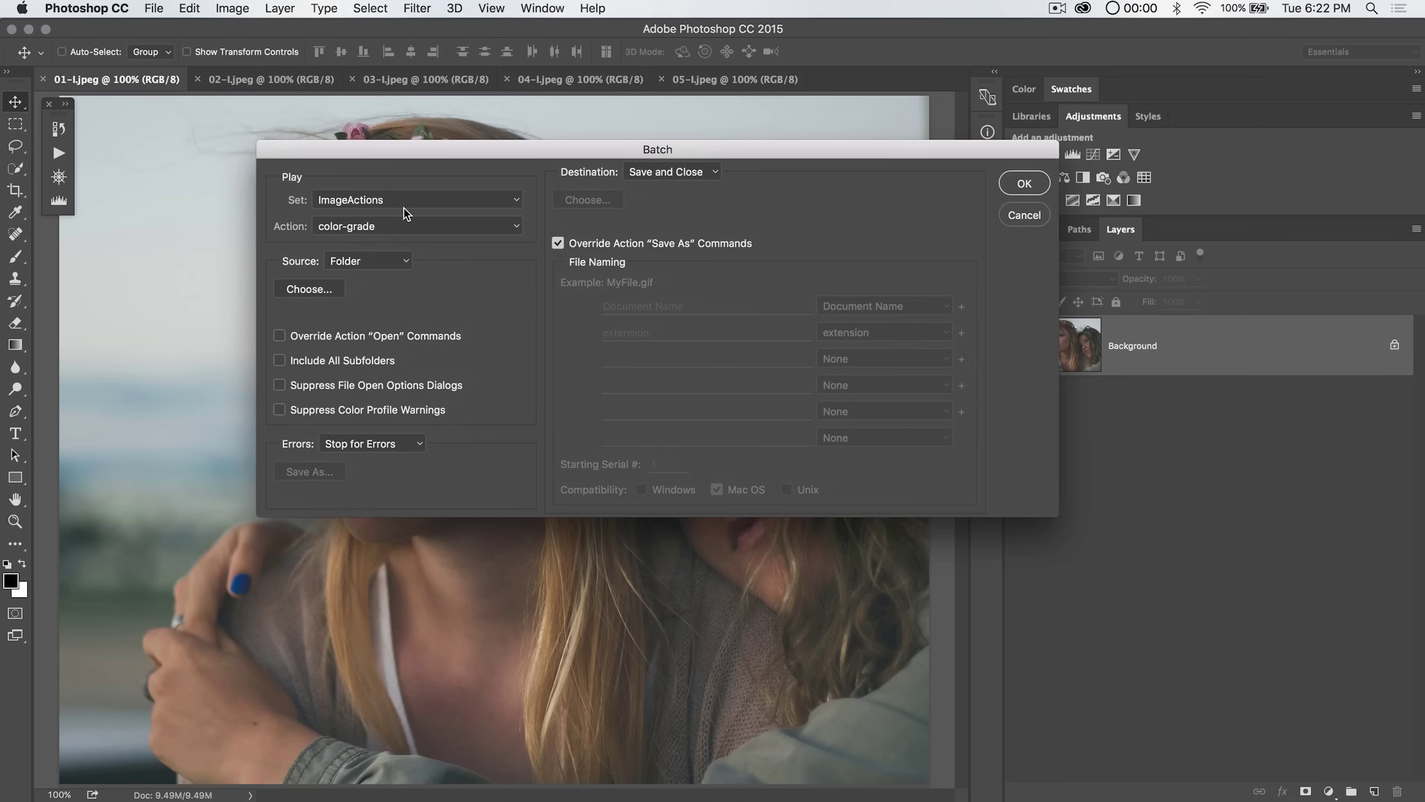
{"action": "left_click_drag", "start_coordinate": [464, 161], "coordinate": [400, 158]}
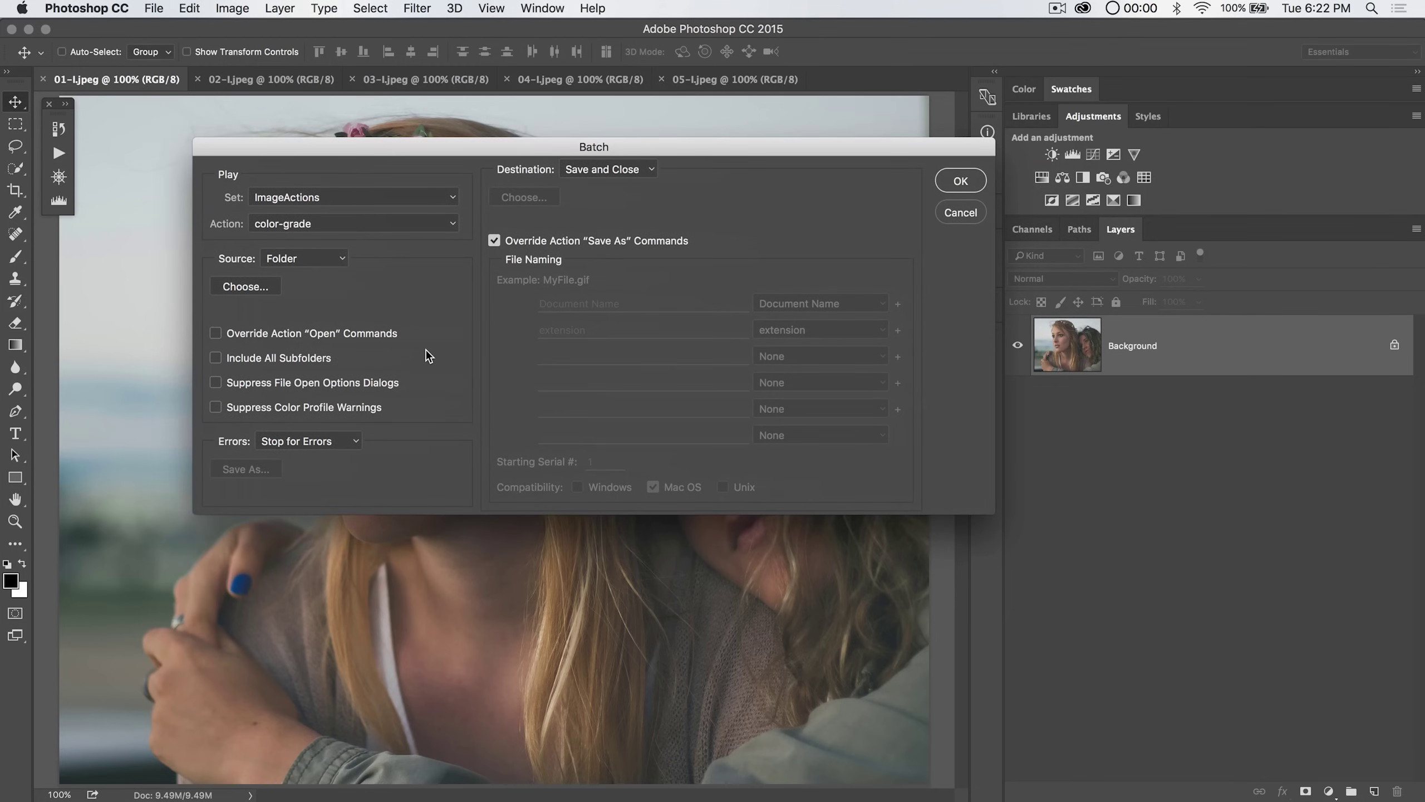
Set the batch to play ImageActions' color-grade action, leaving Source on Folder.
{"action": "left_click", "coordinate": [298, 198]}
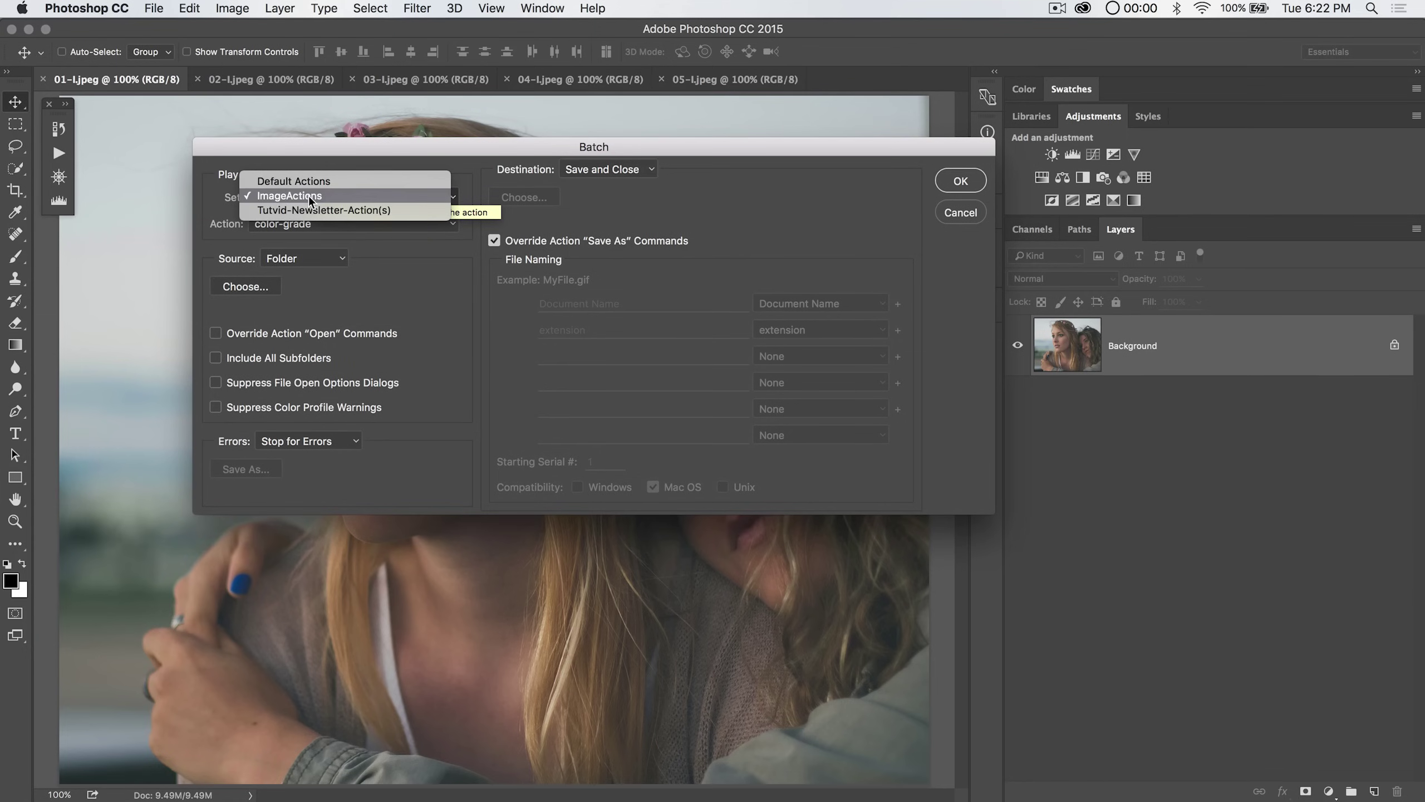
{"action": "left_click", "coordinate": [308, 196]}
{"action": "left_click", "coordinate": [311, 223]}
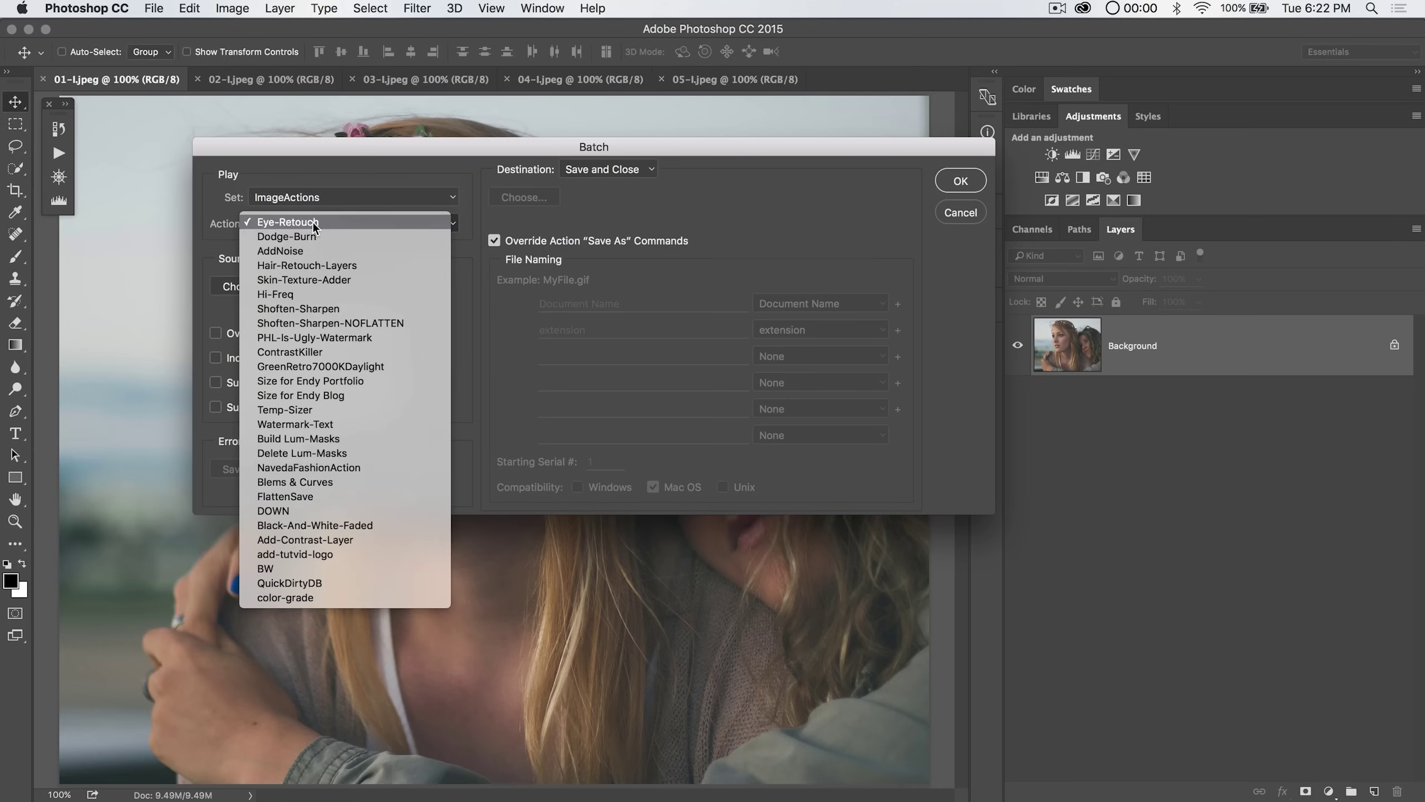
{"action": "left_click", "coordinate": [299, 593]}
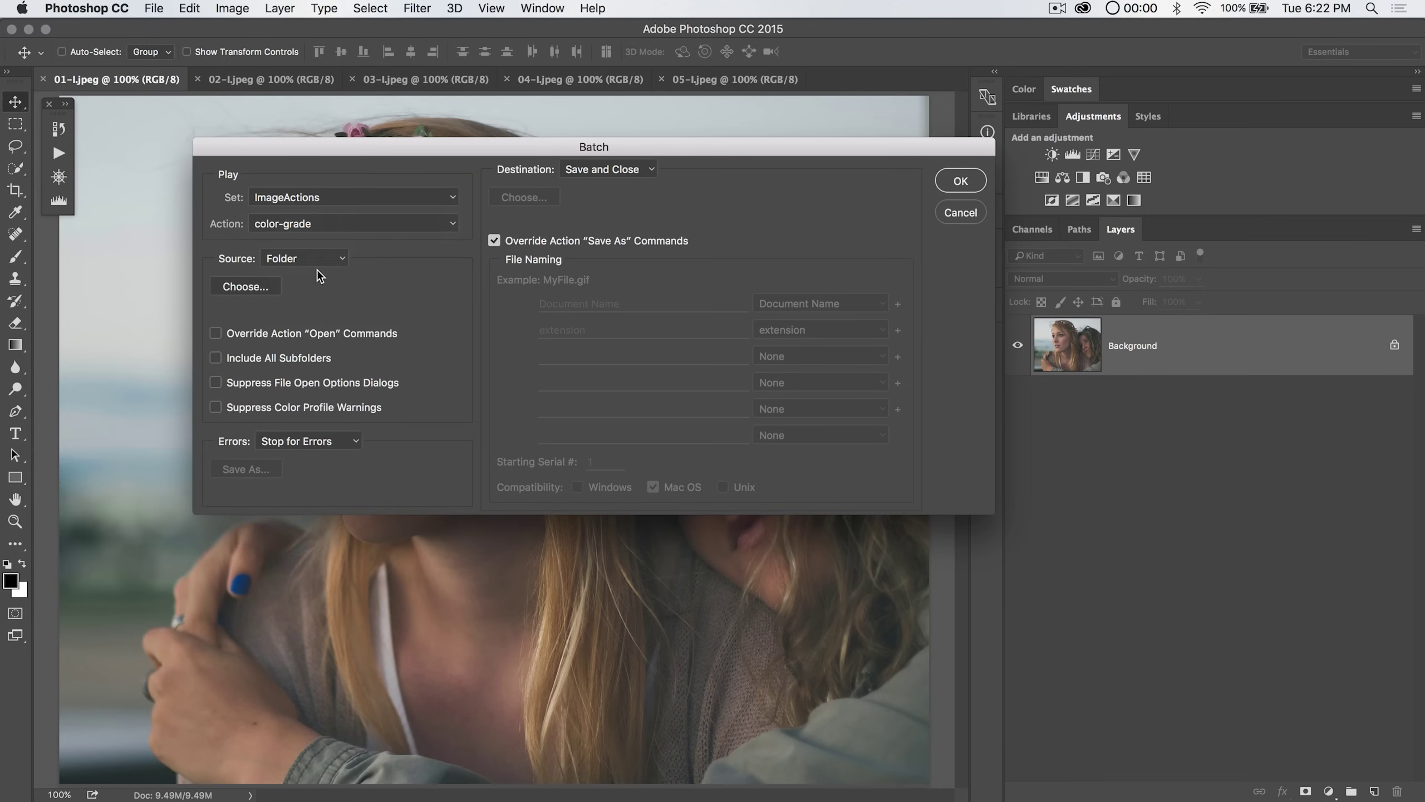
{"action": "left_click", "coordinate": [309, 260]}
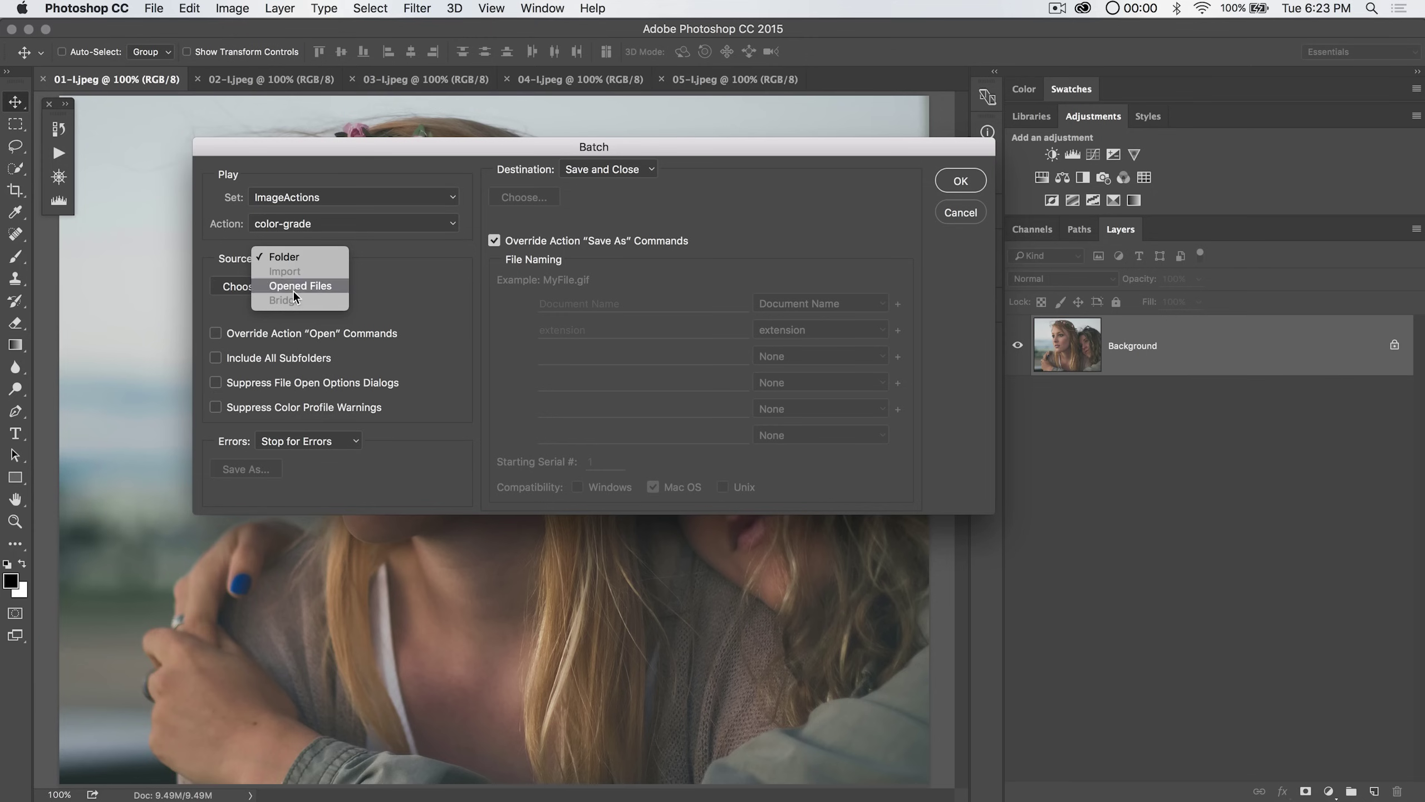
Keep Folder as the source and choose Desktop/images-to-process/batch as the source folder.
{"action": "left_click", "coordinate": [281, 257]}
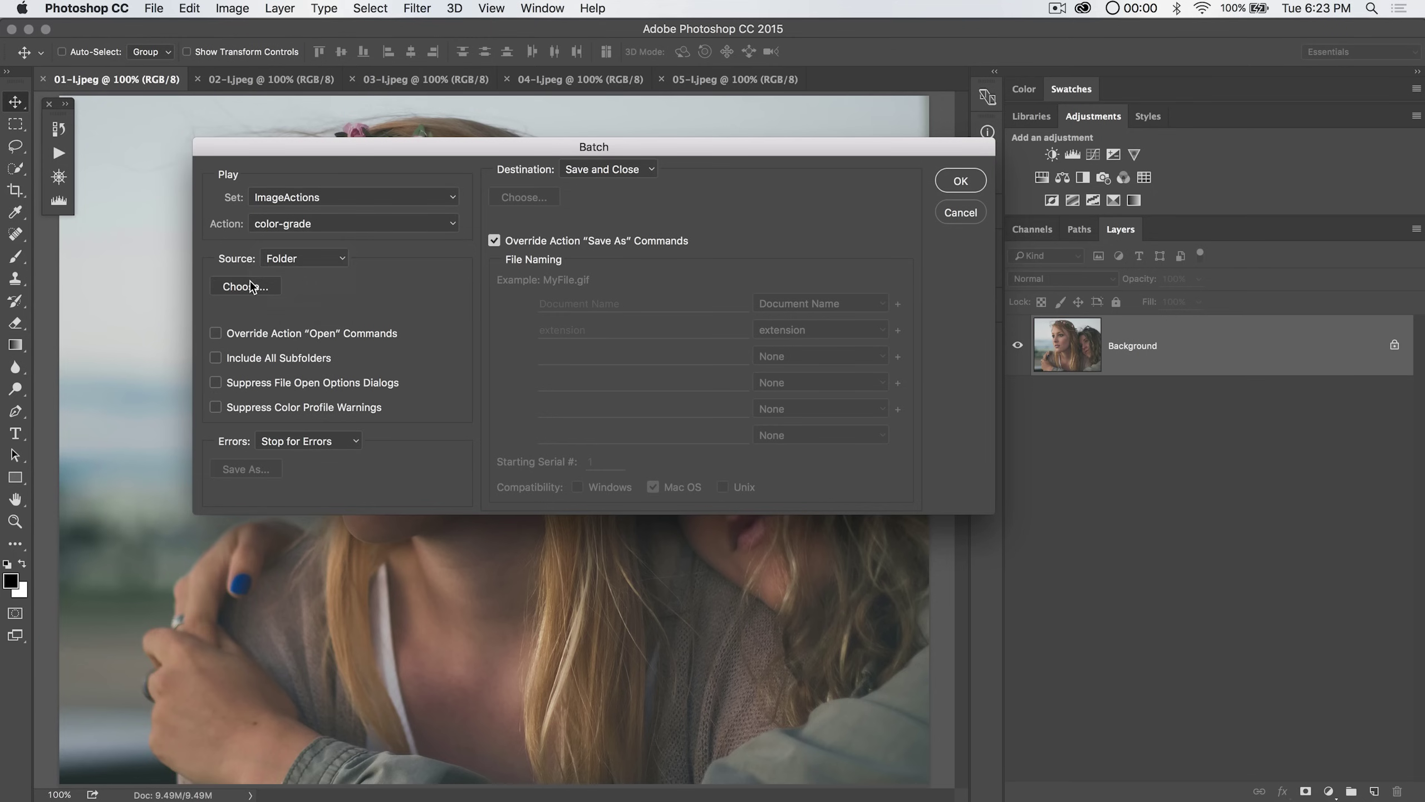
{"action": "left_click", "coordinate": [249, 285]}
{"action": "left_click", "coordinate": [676, 151]}
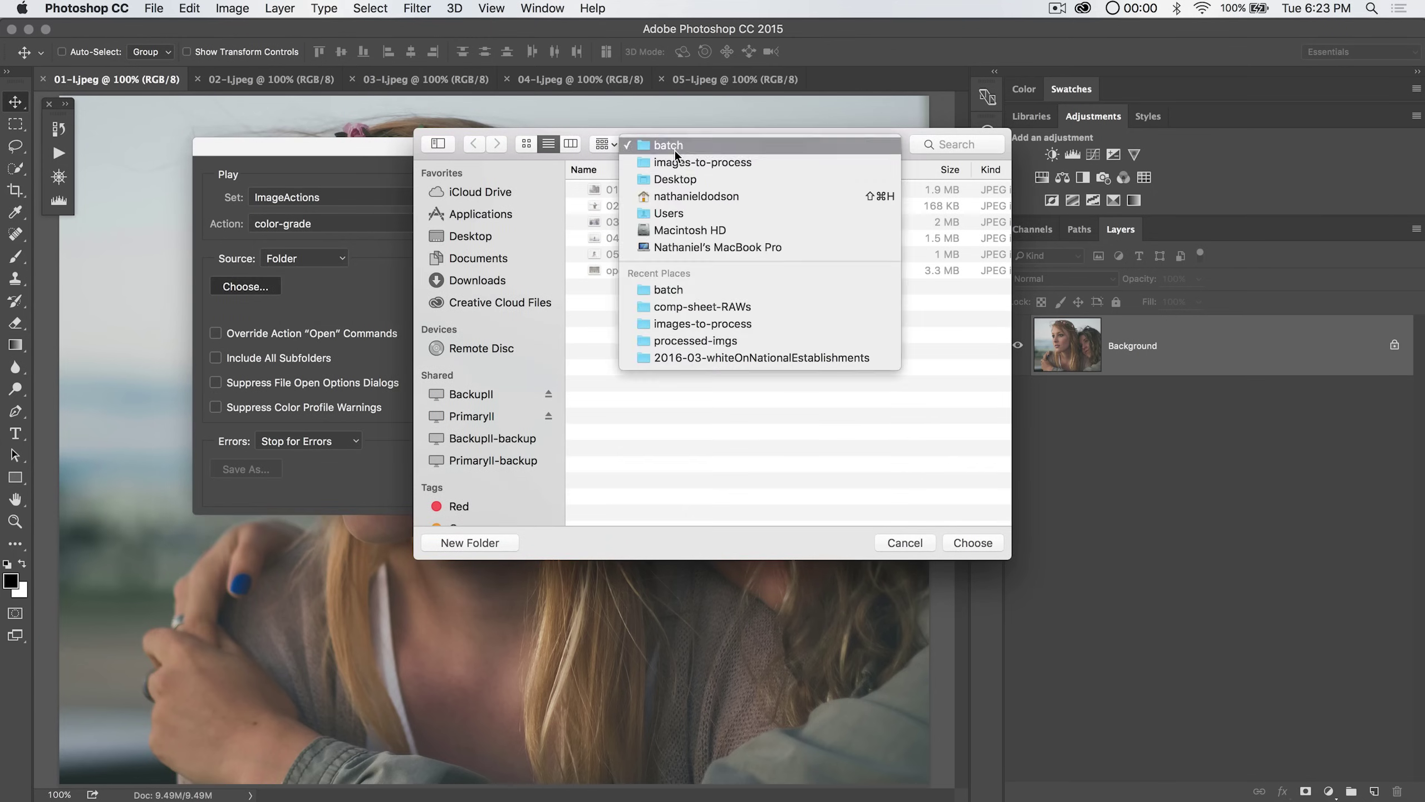
{"action": "left_click", "coordinate": [676, 162]}
{"action": "double_click", "coordinate": [620, 191]}
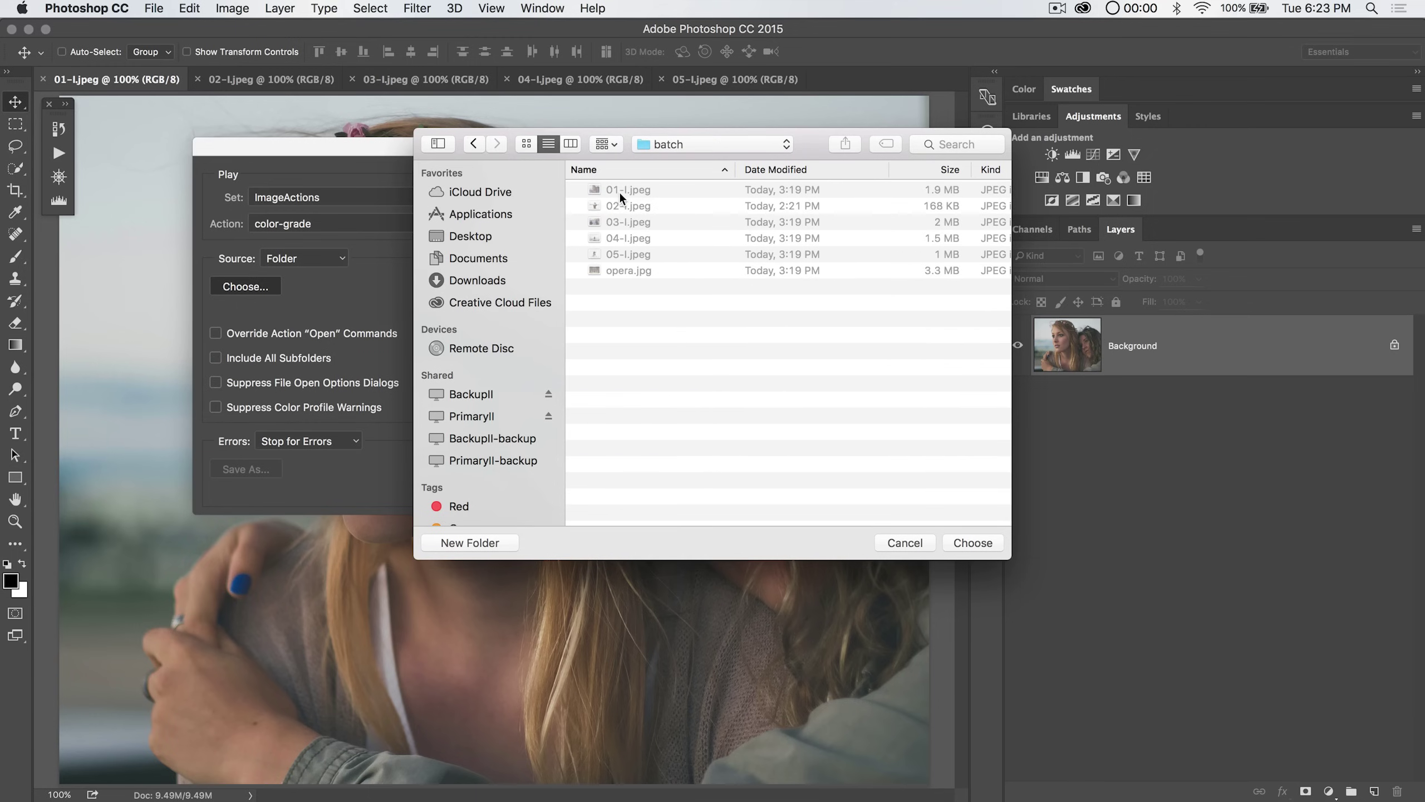
{"action": "left_click", "coordinate": [963, 549]}
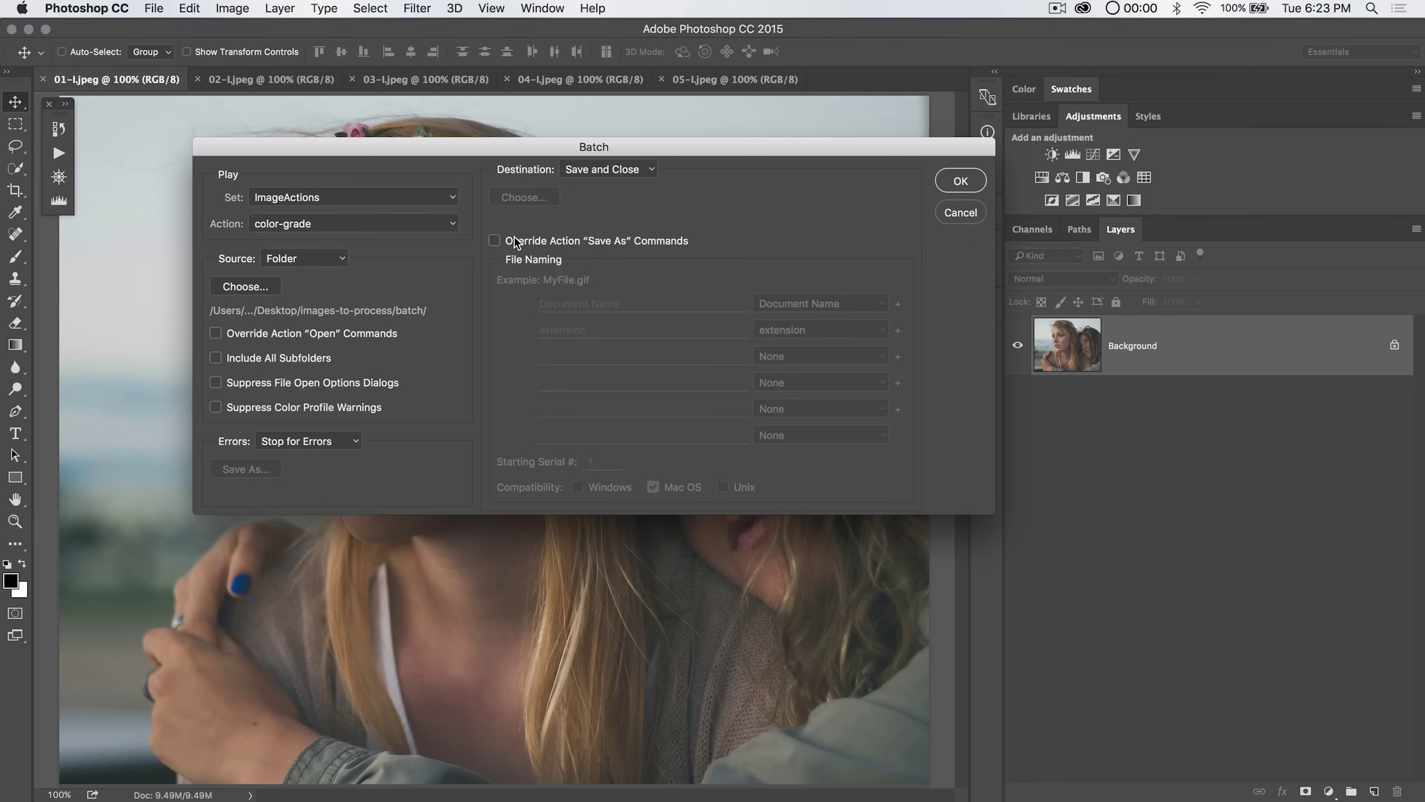
Enable Override Action 'Open' Commands, dismiss its alert, keep Source on Folder, then uncheck it again.
{"action": "left_click", "coordinate": [294, 335]}
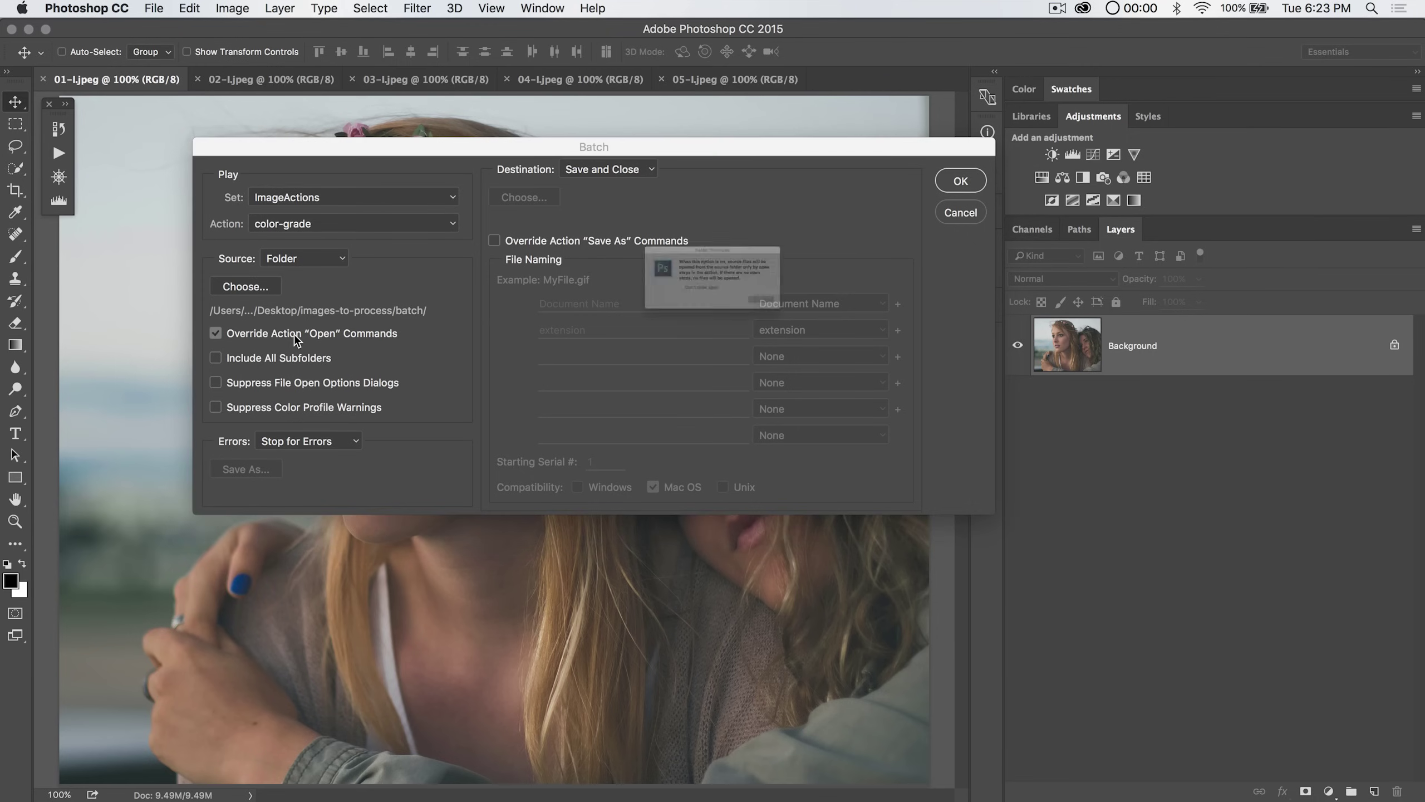
{"action": "left_click_drag", "start_coordinate": [719, 206], "coordinate": [583, 208]}
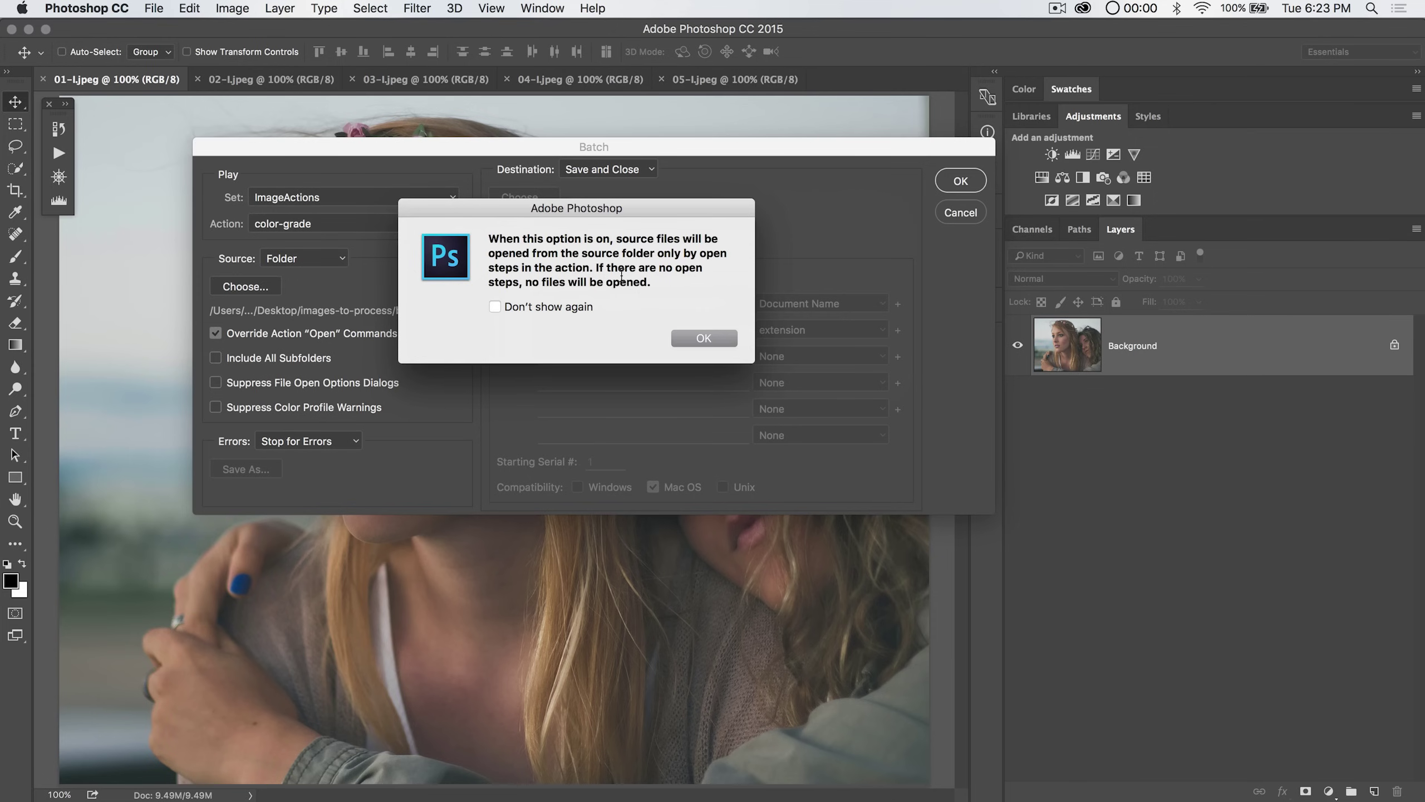
{"action": "left_click", "coordinate": [702, 337]}
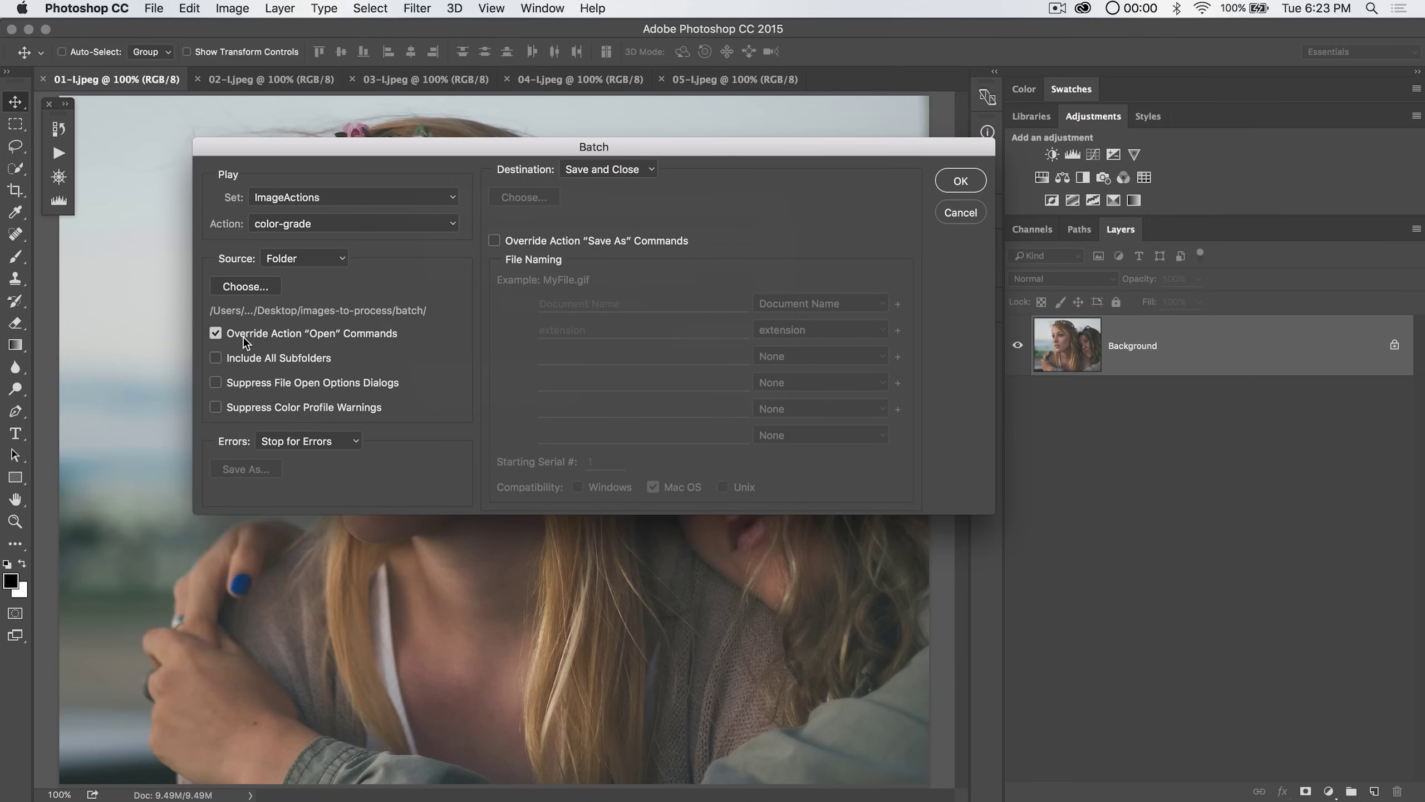
{"action": "left_click", "coordinate": [303, 256]}
{"action": "left_click", "coordinate": [303, 256]}
{"action": "left_click", "coordinate": [283, 332]}
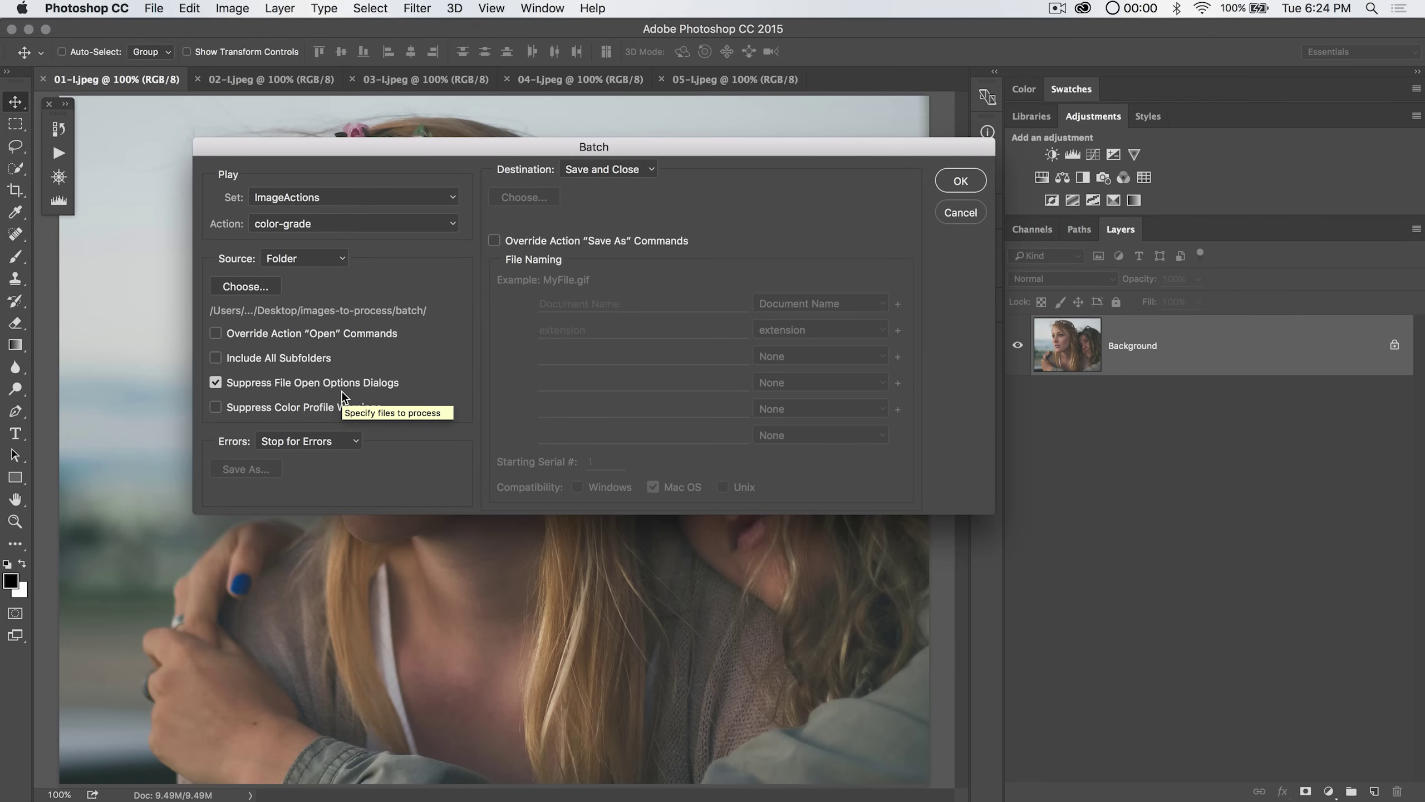
Check Suppress Color Profile Warnings and bring up the Errors handling choices.
{"action": "left_click", "coordinate": [258, 405]}
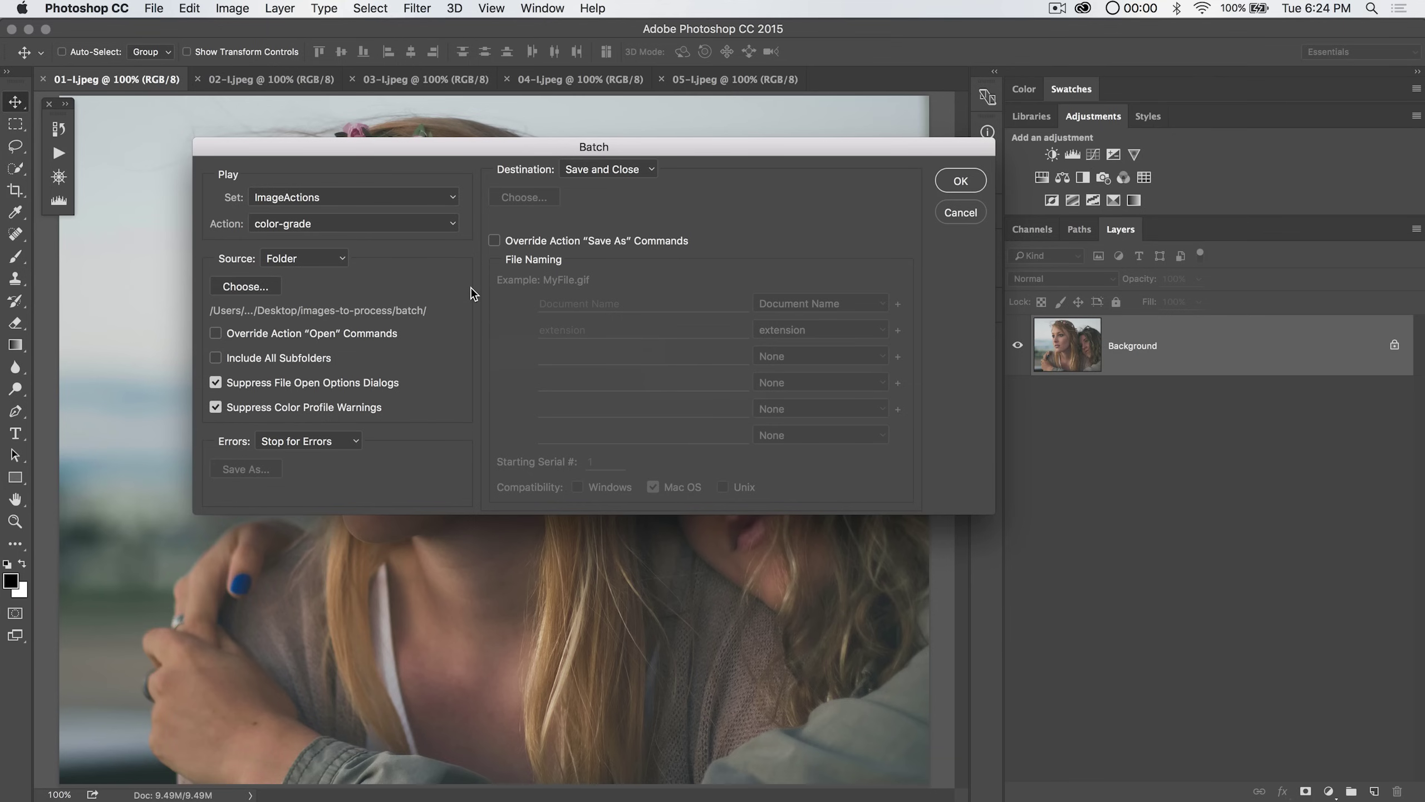
{"action": "left_click", "coordinate": [328, 441]}
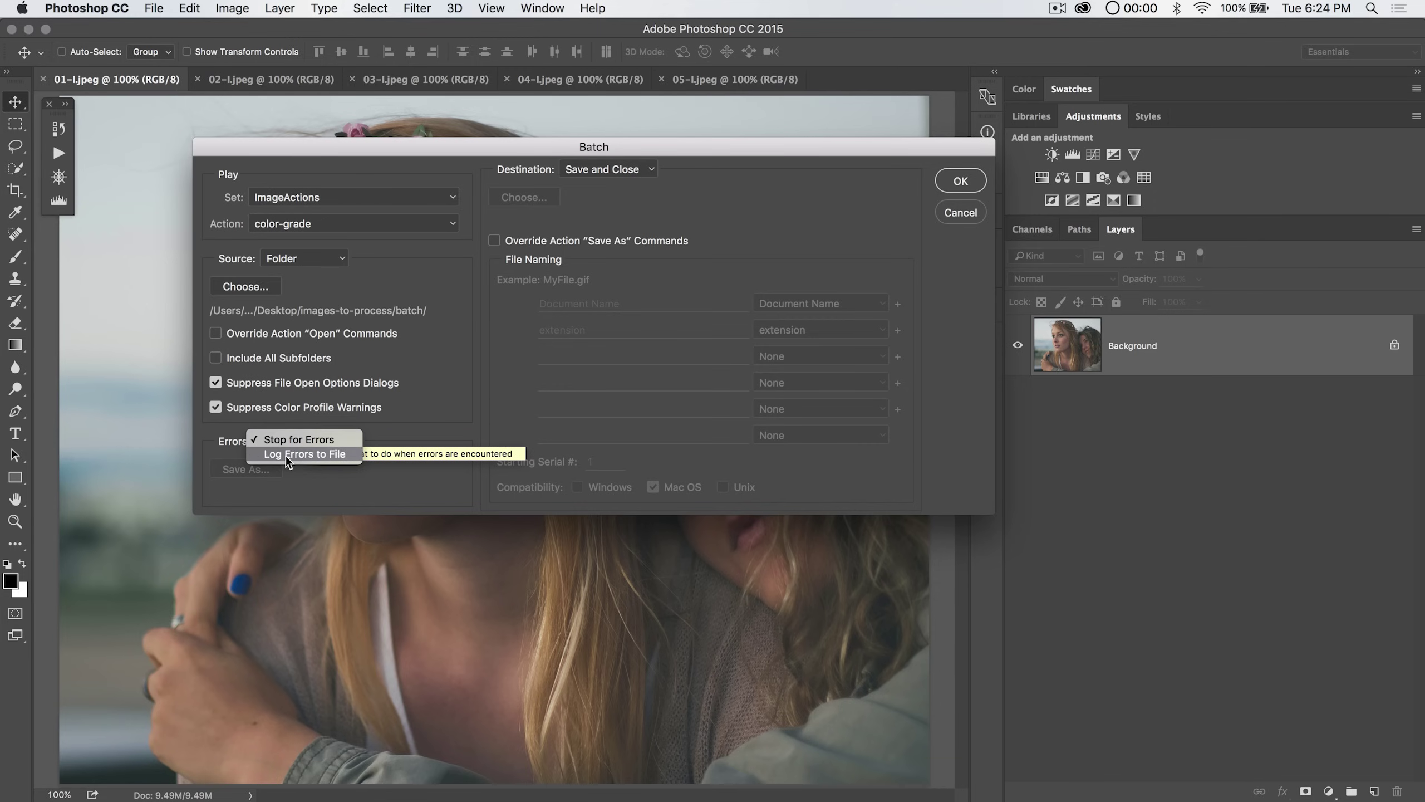
{"action": "left_click", "coordinate": [343, 455]}
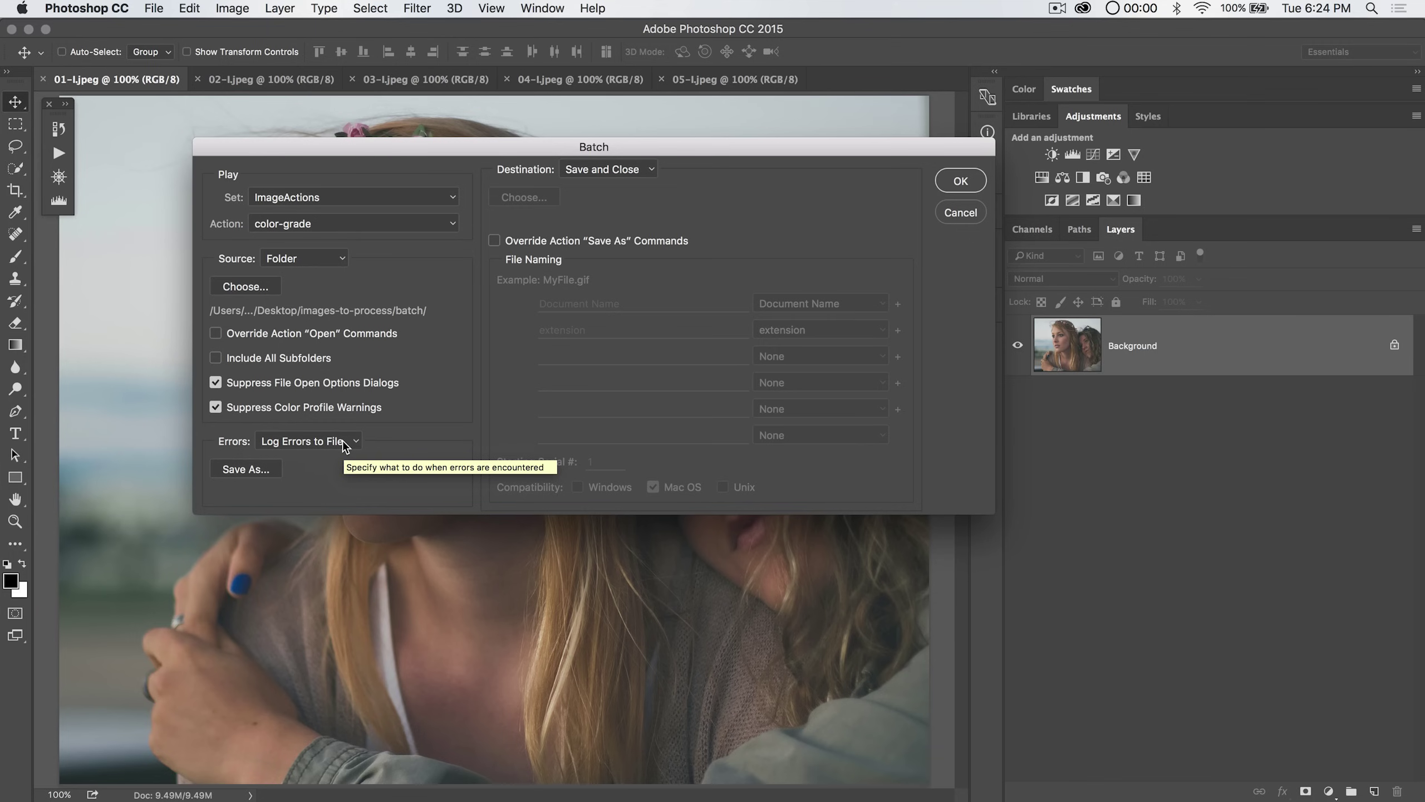
{"action": "left_click", "coordinate": [343, 441]}
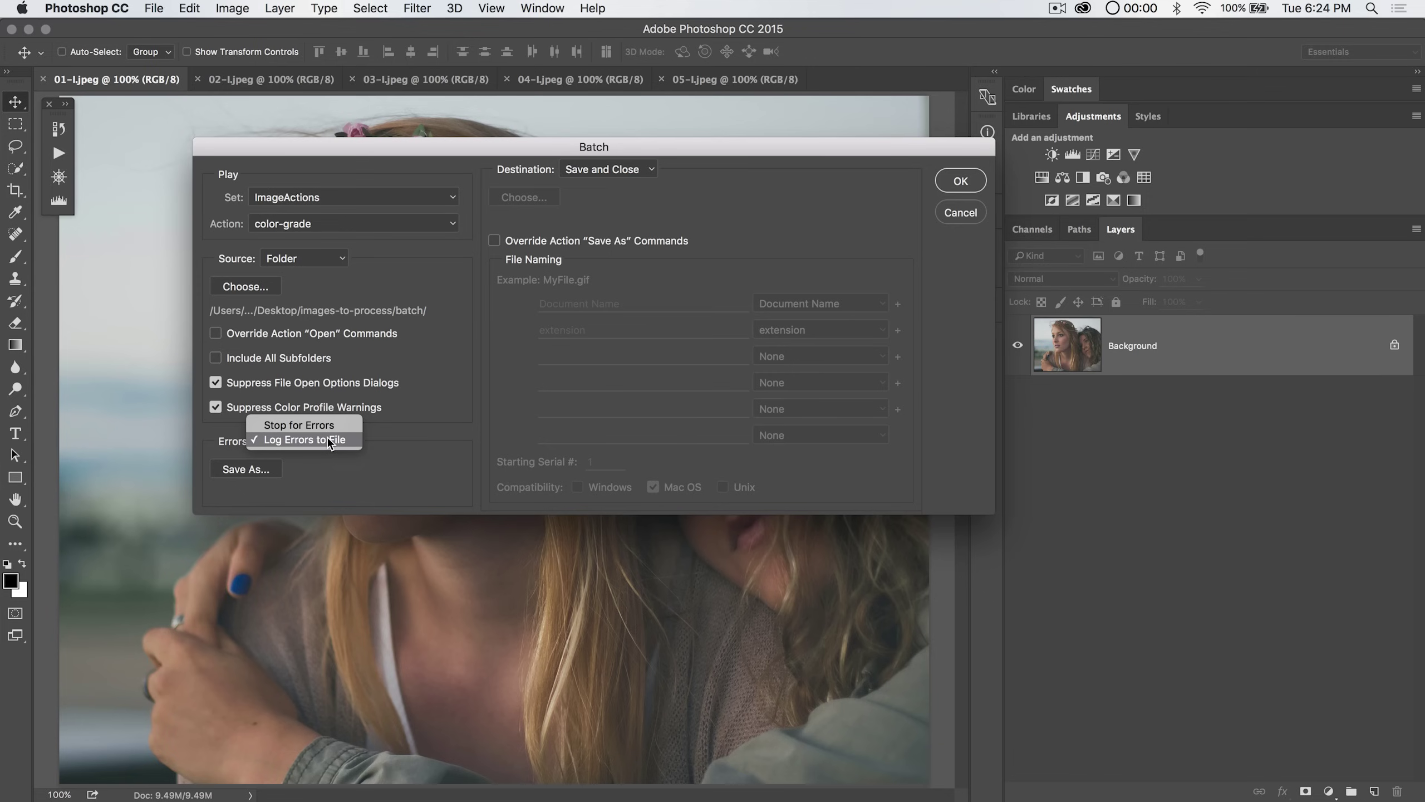
{"action": "left_click", "coordinate": [250, 468]}
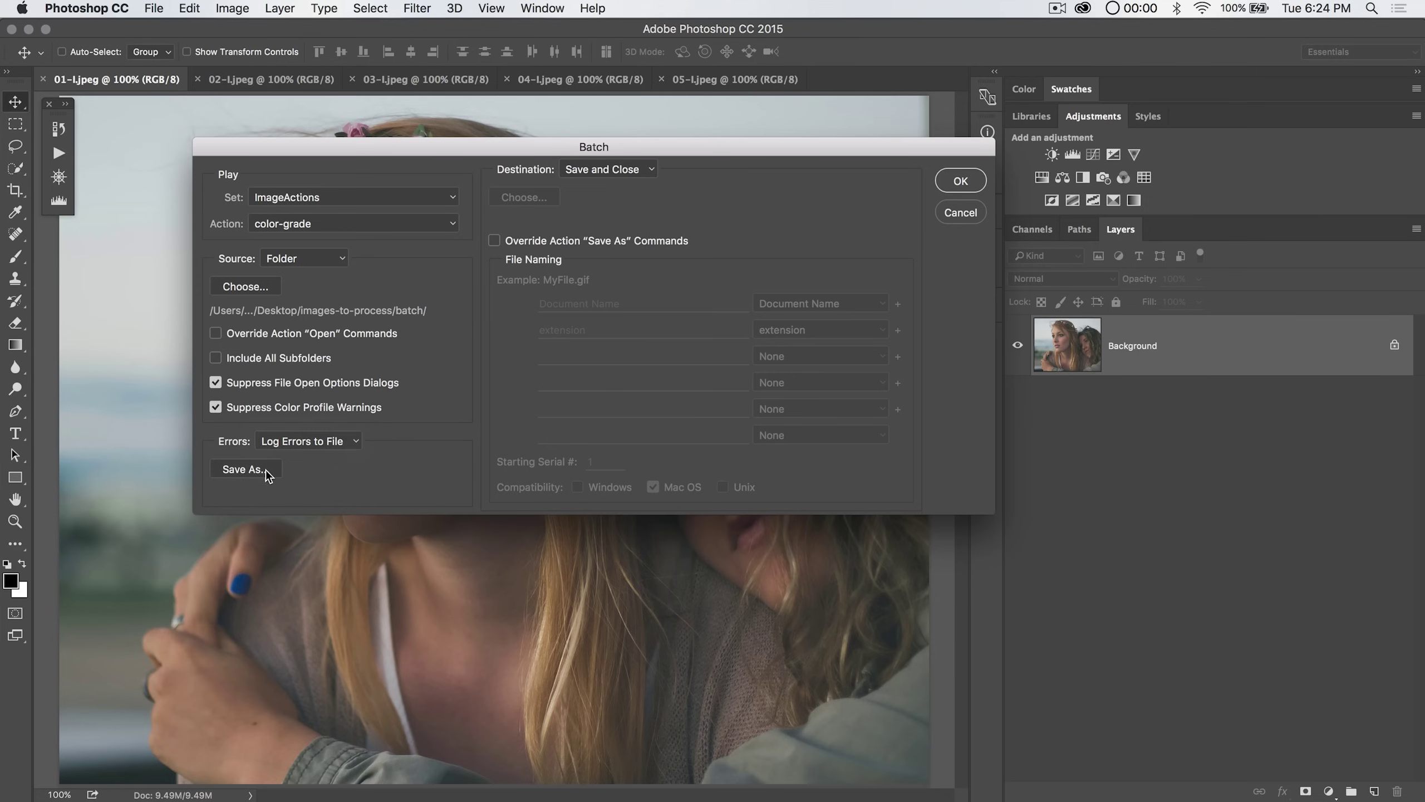
{"action": "left_click", "coordinate": [303, 441]}
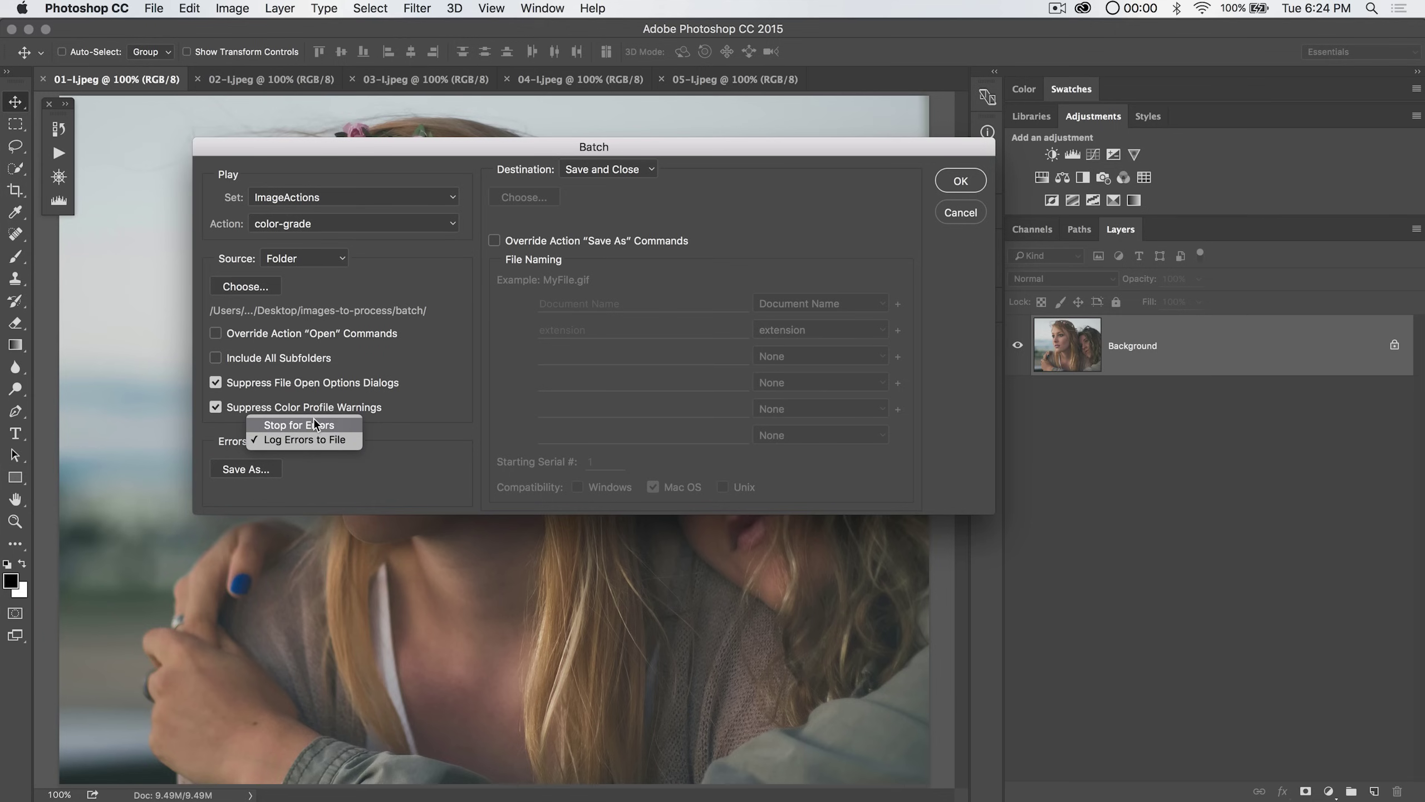
{"action": "left_click", "coordinate": [315, 424]}
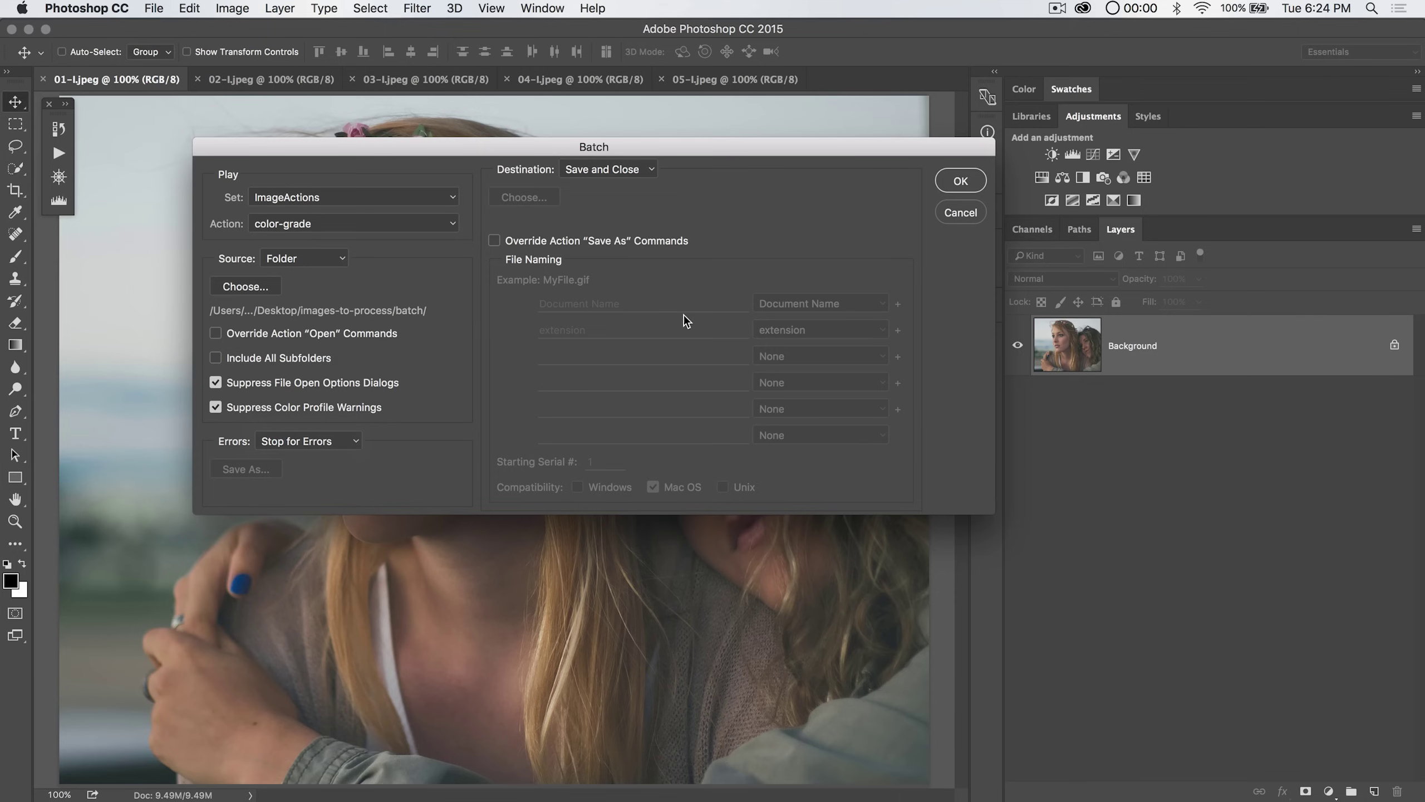
{"action": "left_click", "coordinate": [622, 171]}
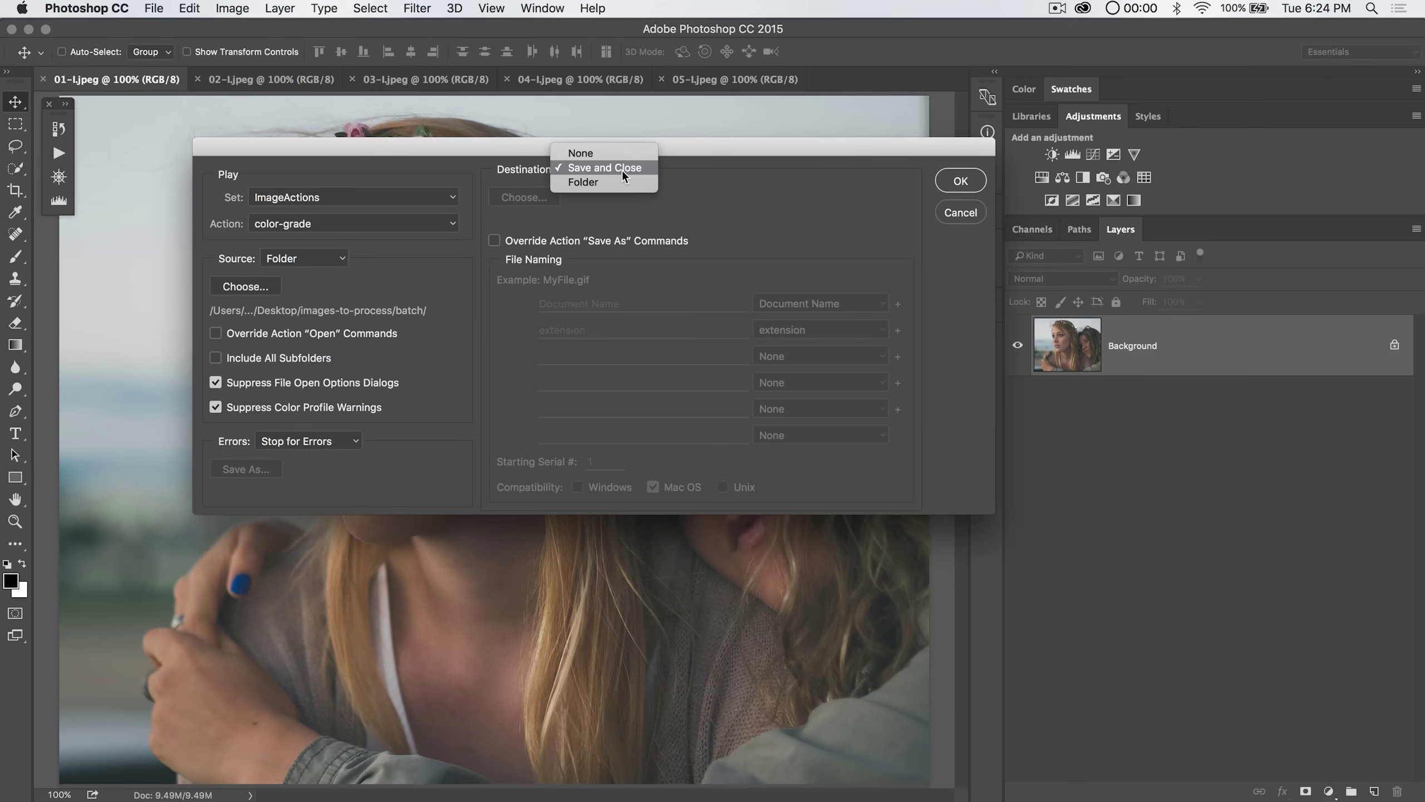
Try None and Save and Close as Destination, then settle on Folder and browse for it.
{"action": "left_click", "coordinate": [599, 156]}
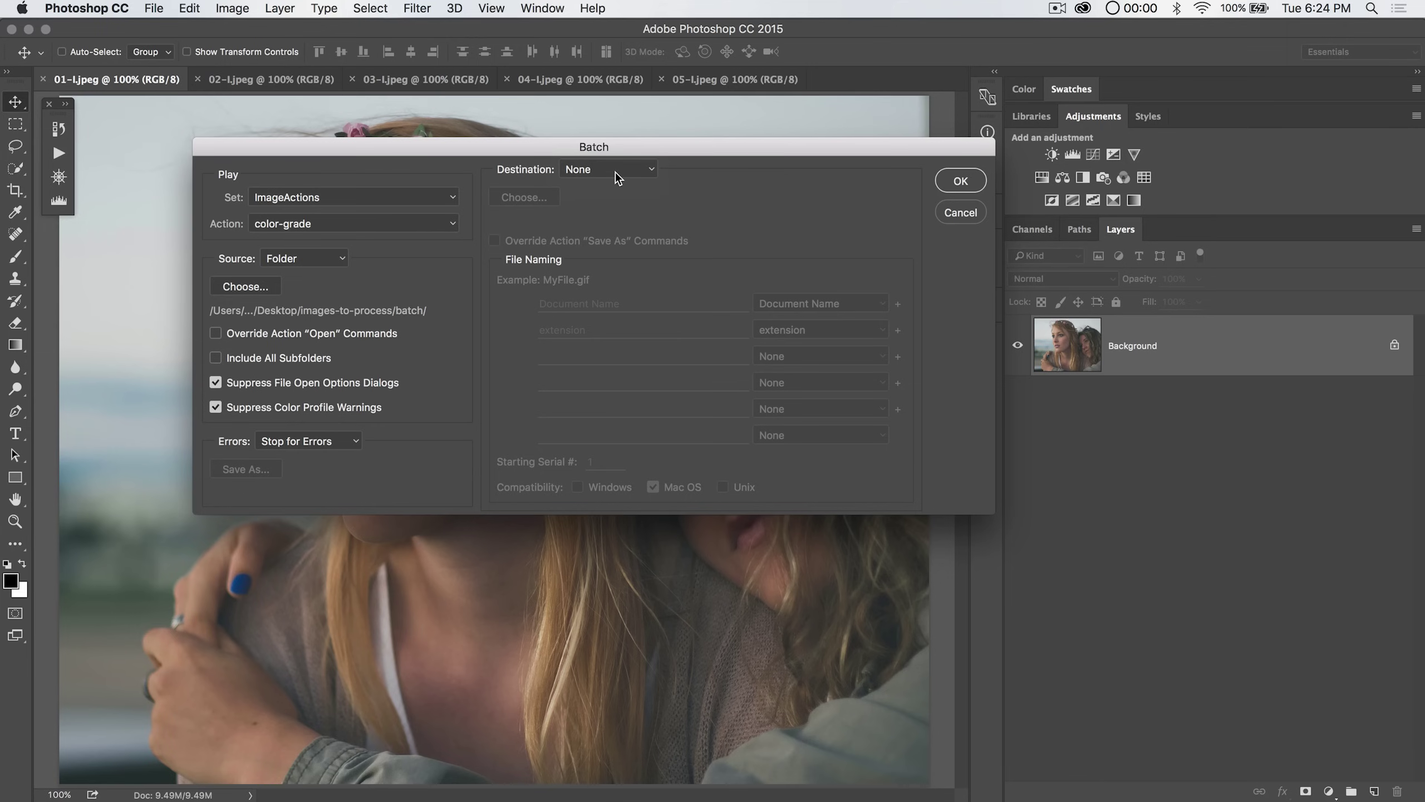
{"action": "left_click", "coordinate": [617, 178]}
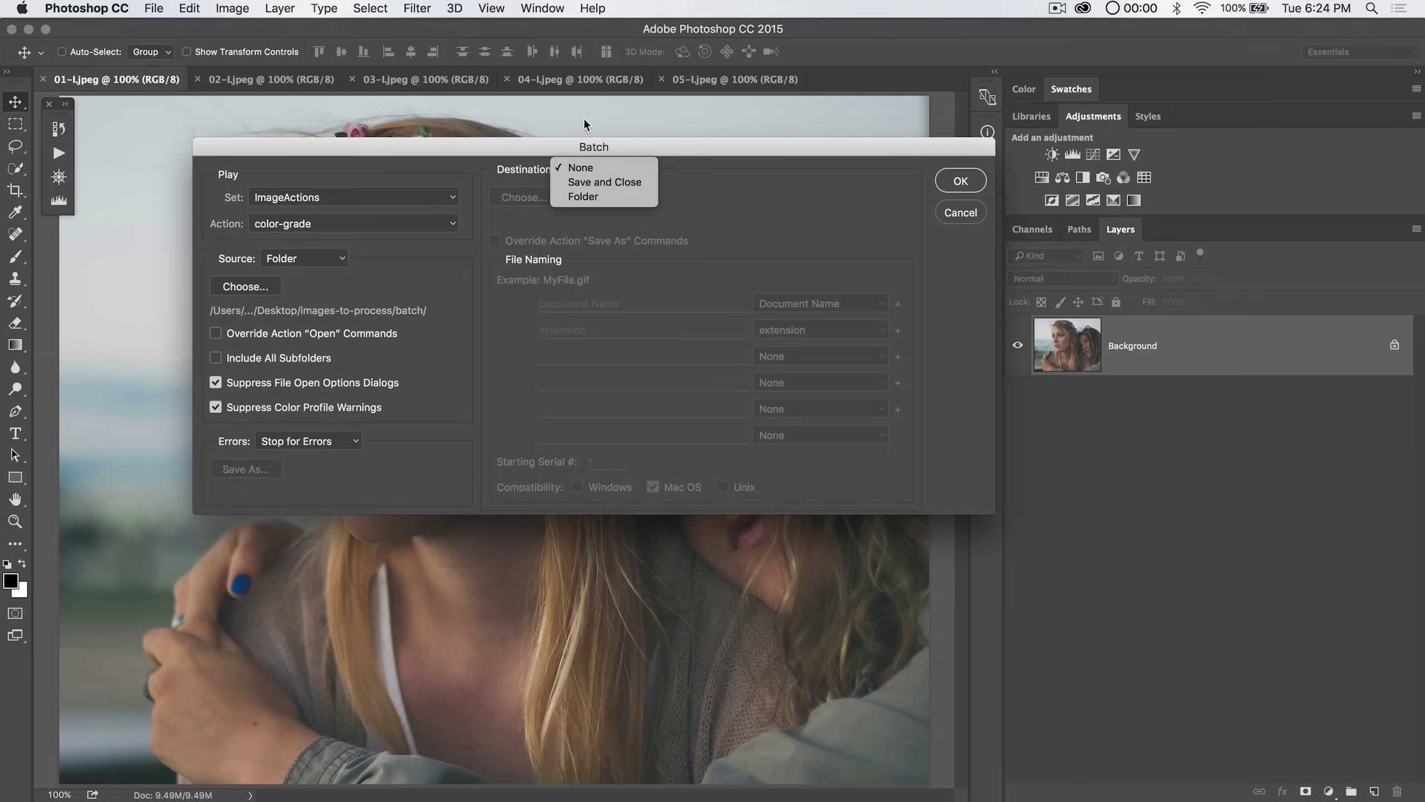
{"action": "left_click", "coordinate": [605, 185]}
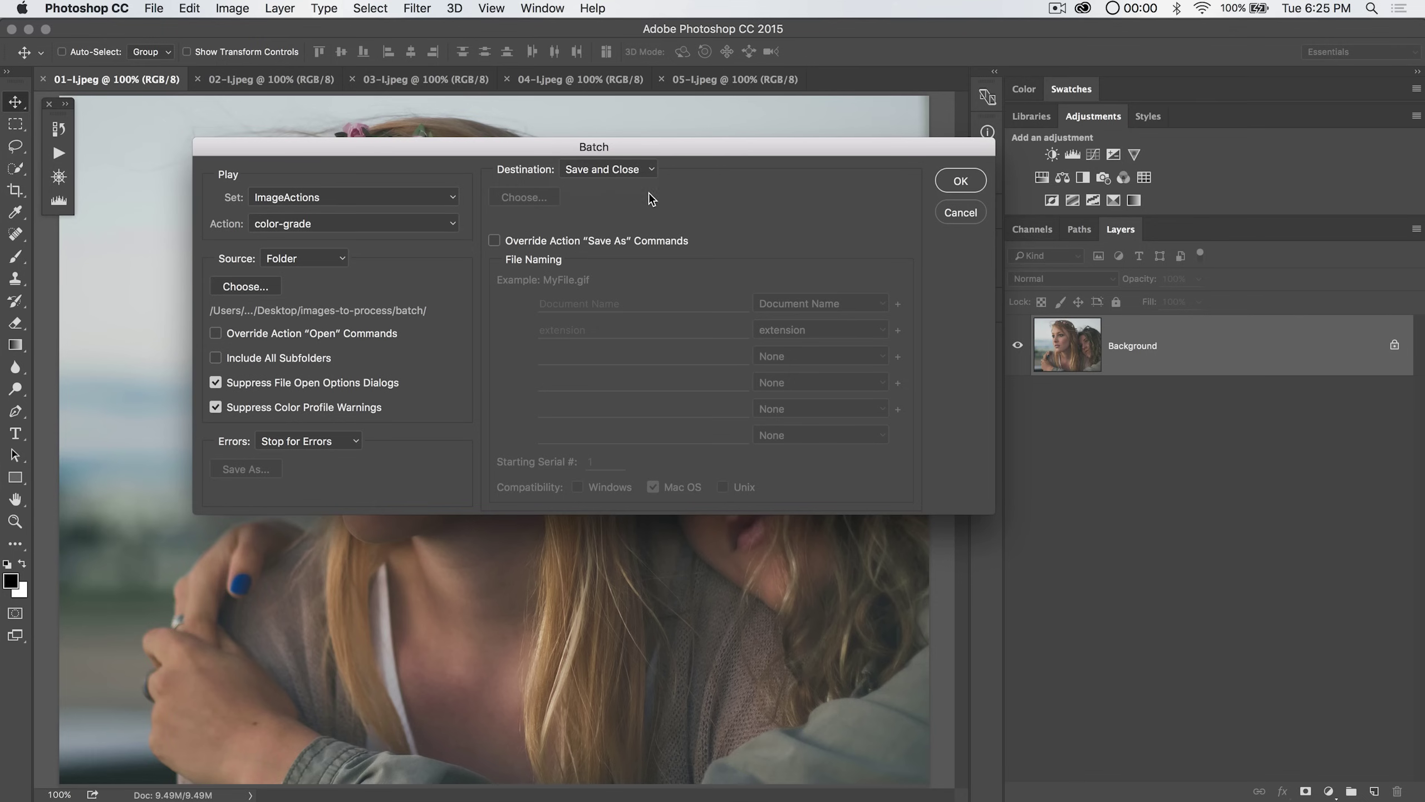
{"action": "left_click", "coordinate": [615, 170]}
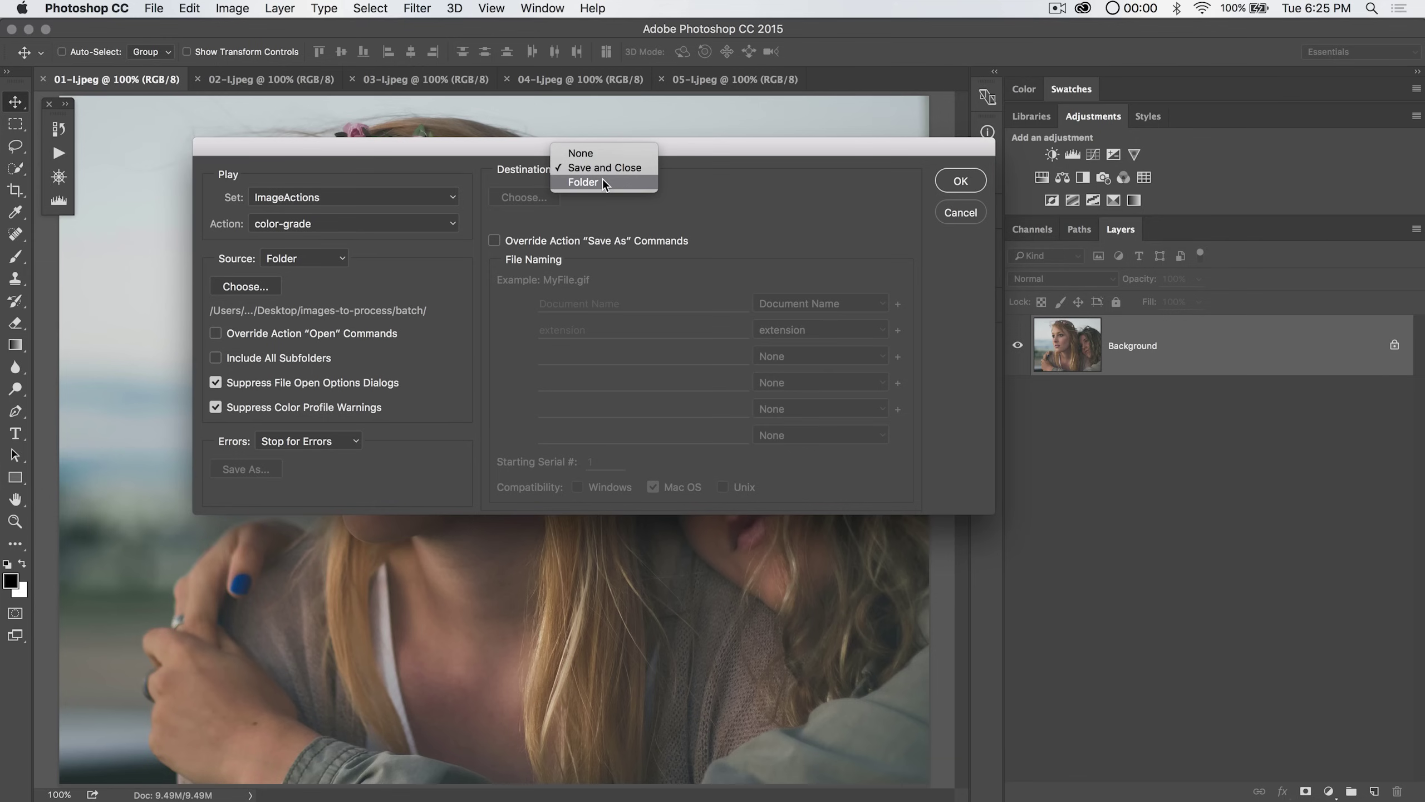
{"action": "left_click", "coordinate": [603, 180]}
{"action": "left_click", "coordinate": [533, 197]}
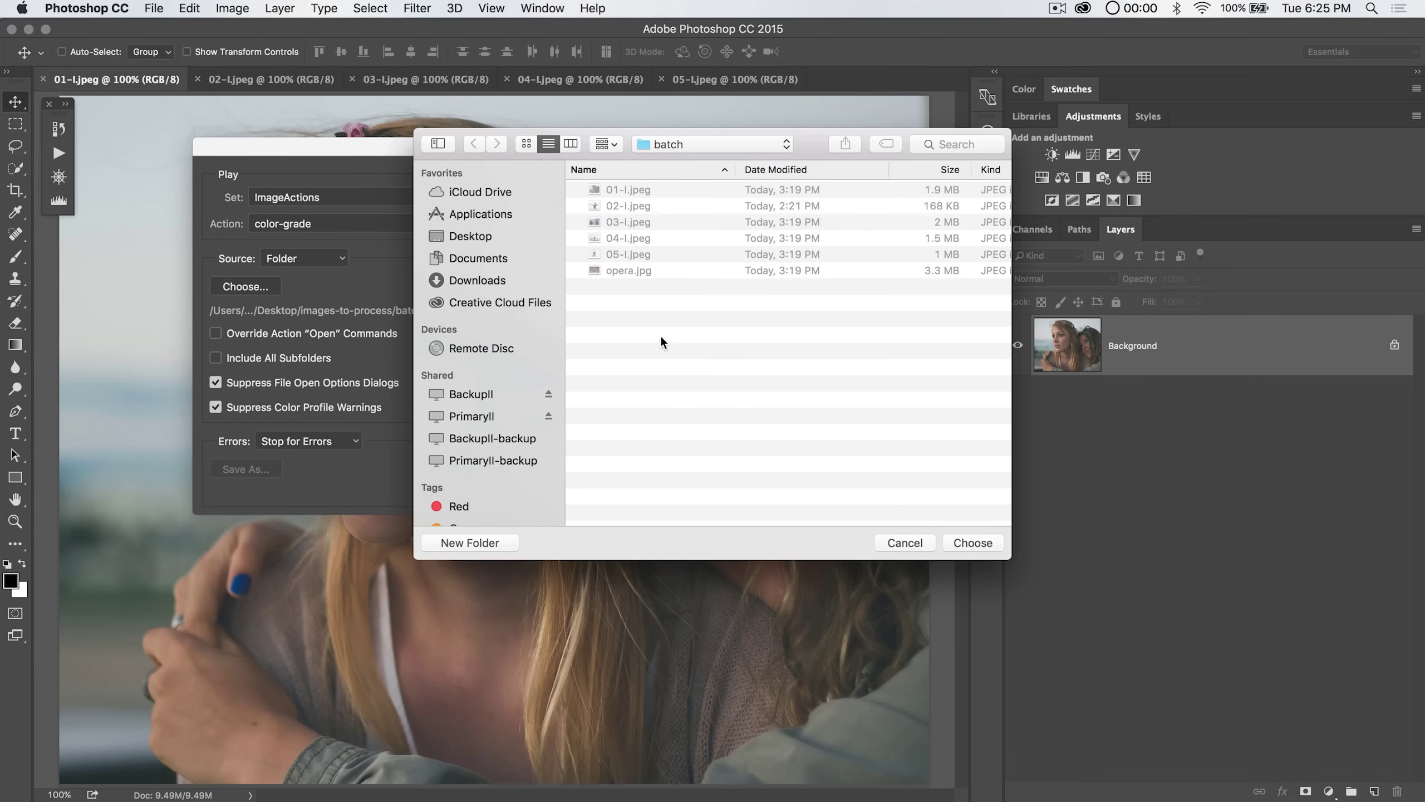
Create a new folder named 'processed' inside batch and choose it as the destination.
{"action": "key", "text": "super+shift+n"}
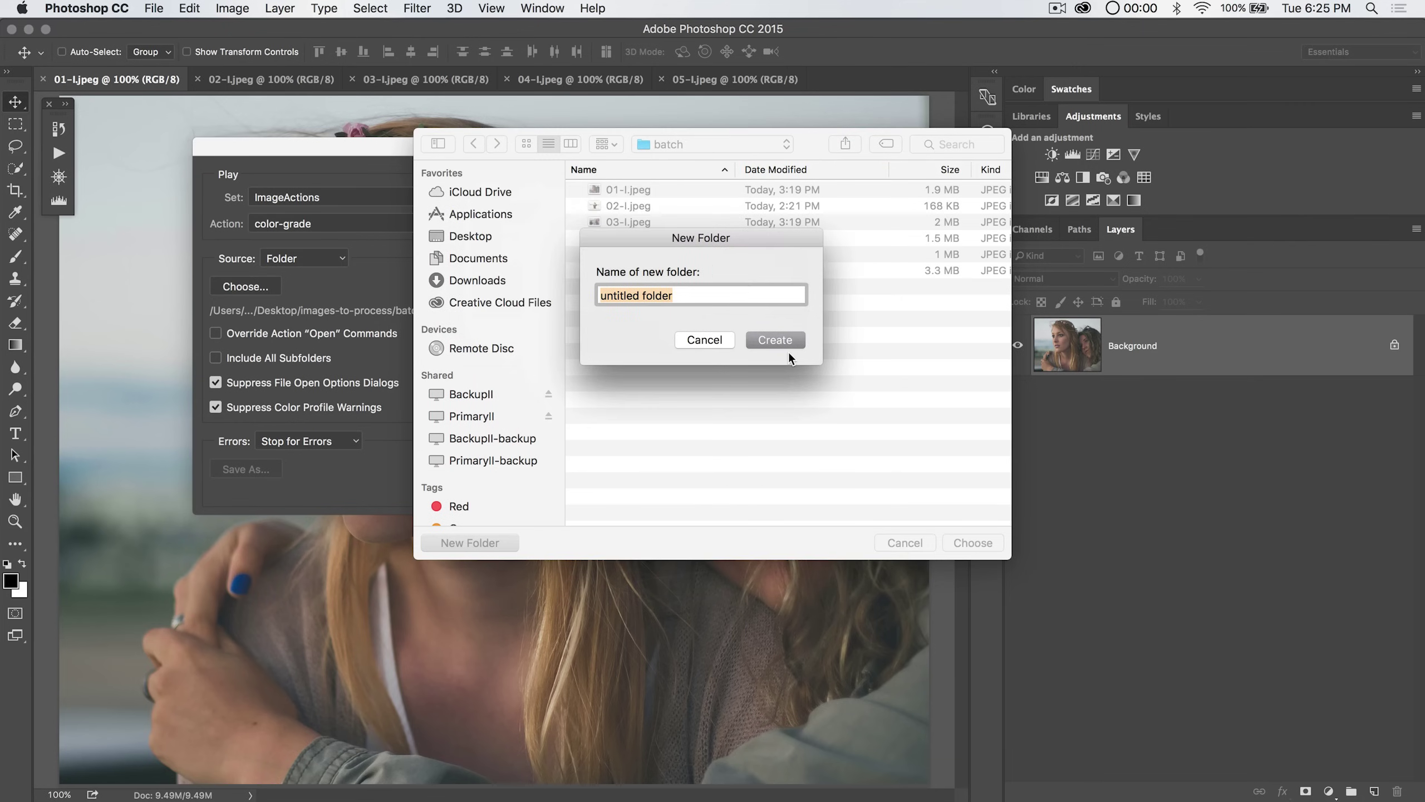
{"action": "type", "text": "processed"}
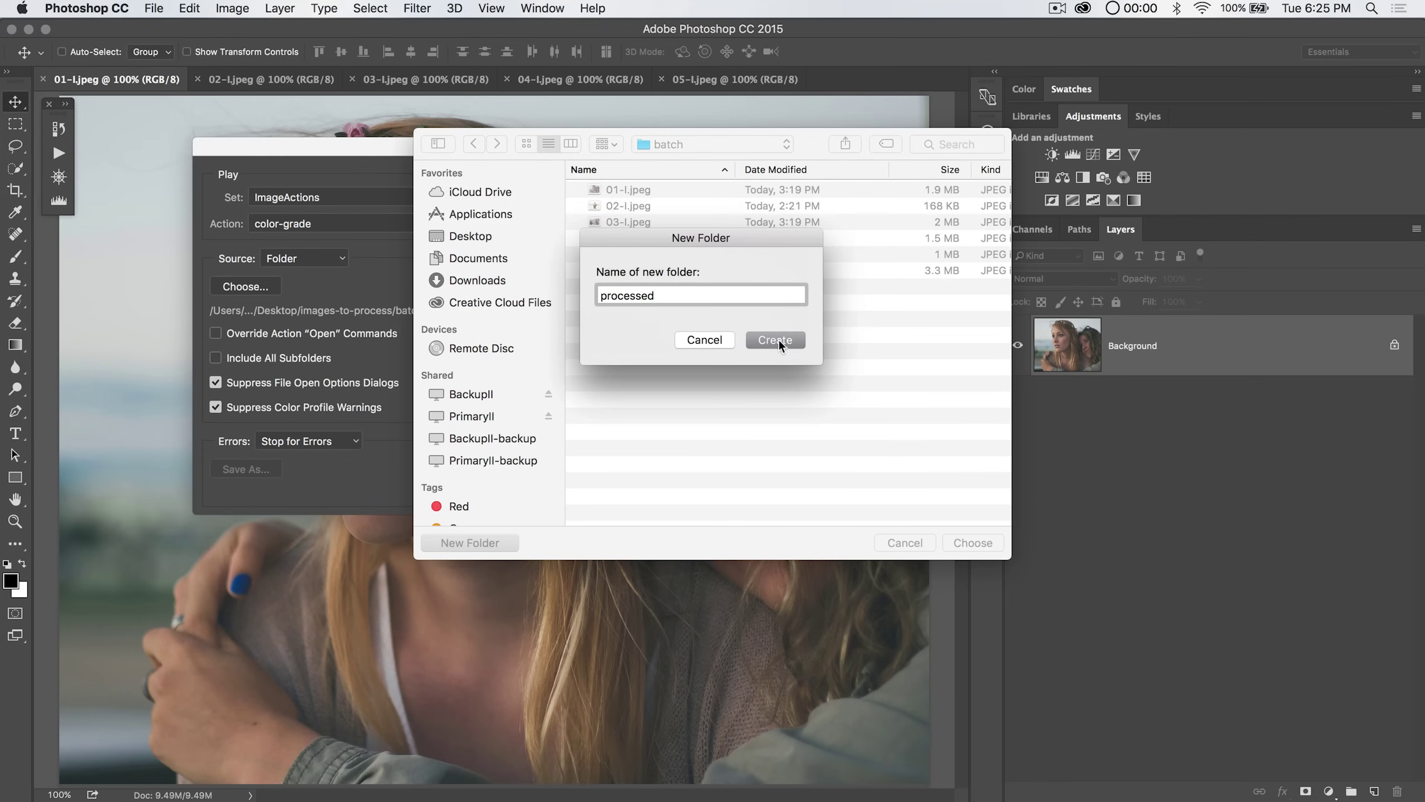
{"action": "left_click", "coordinate": [780, 342]}
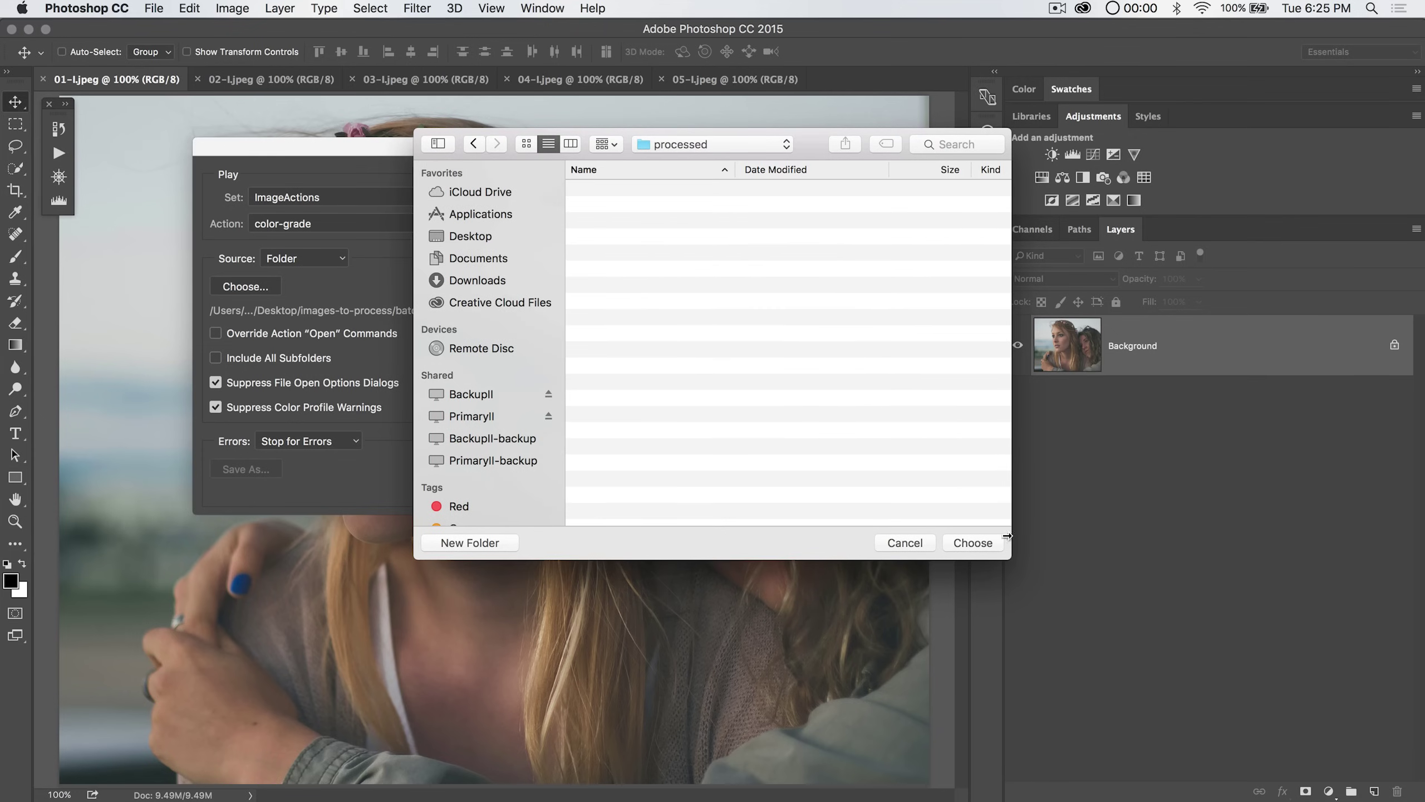
{"action": "left_click", "coordinate": [973, 542]}
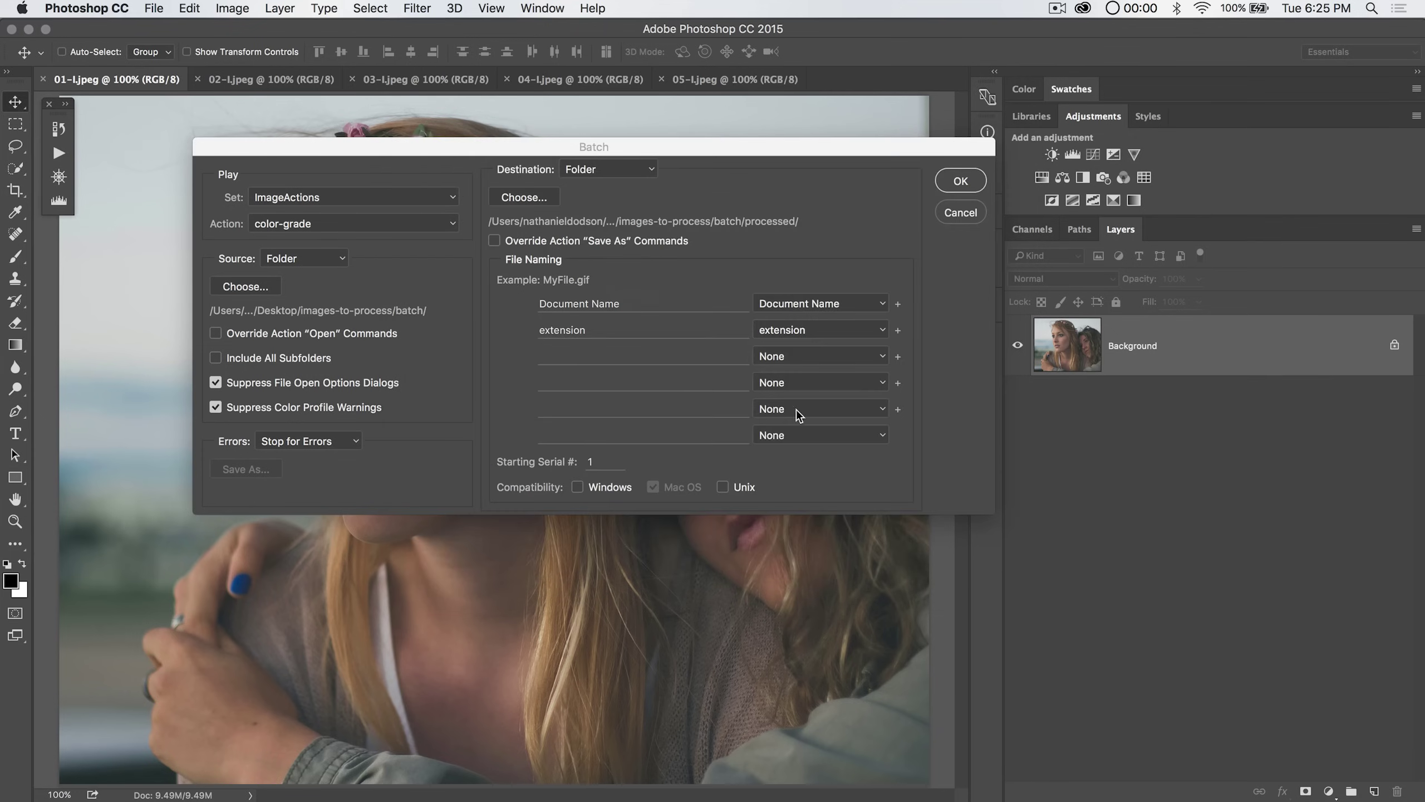
{"action": "left_click", "coordinate": [494, 242]}
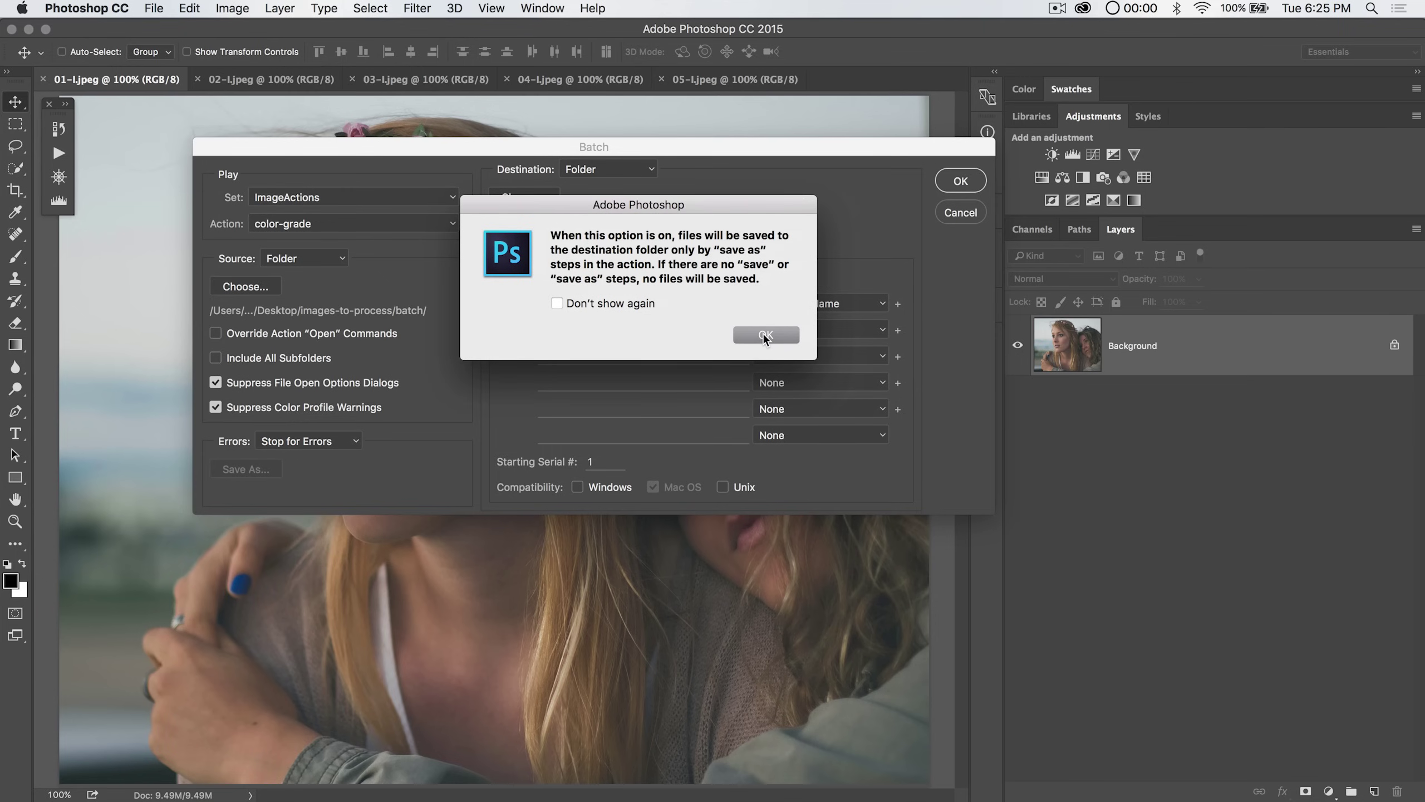
{"action": "left_click", "coordinate": [765, 337]}
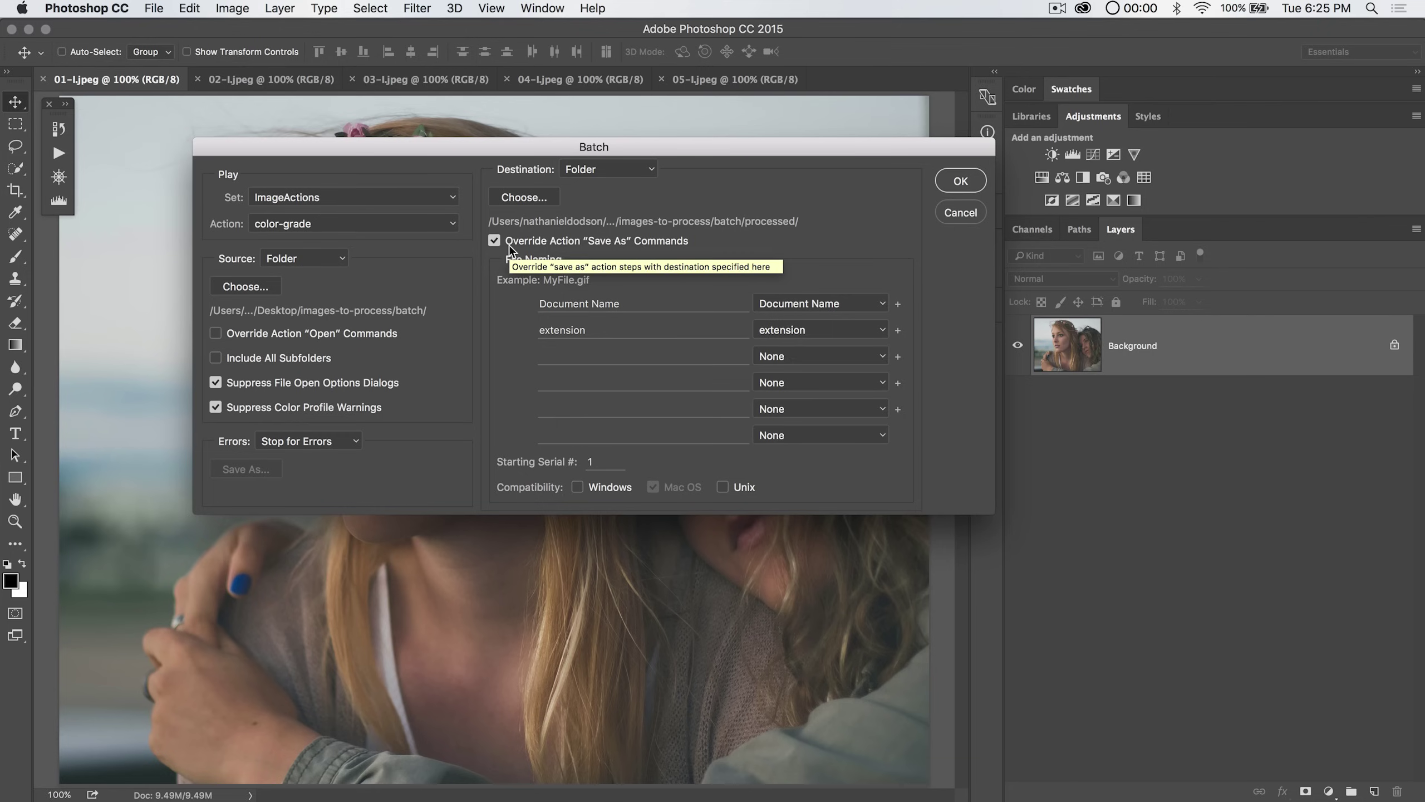
{"action": "left_click", "coordinate": [494, 241]}
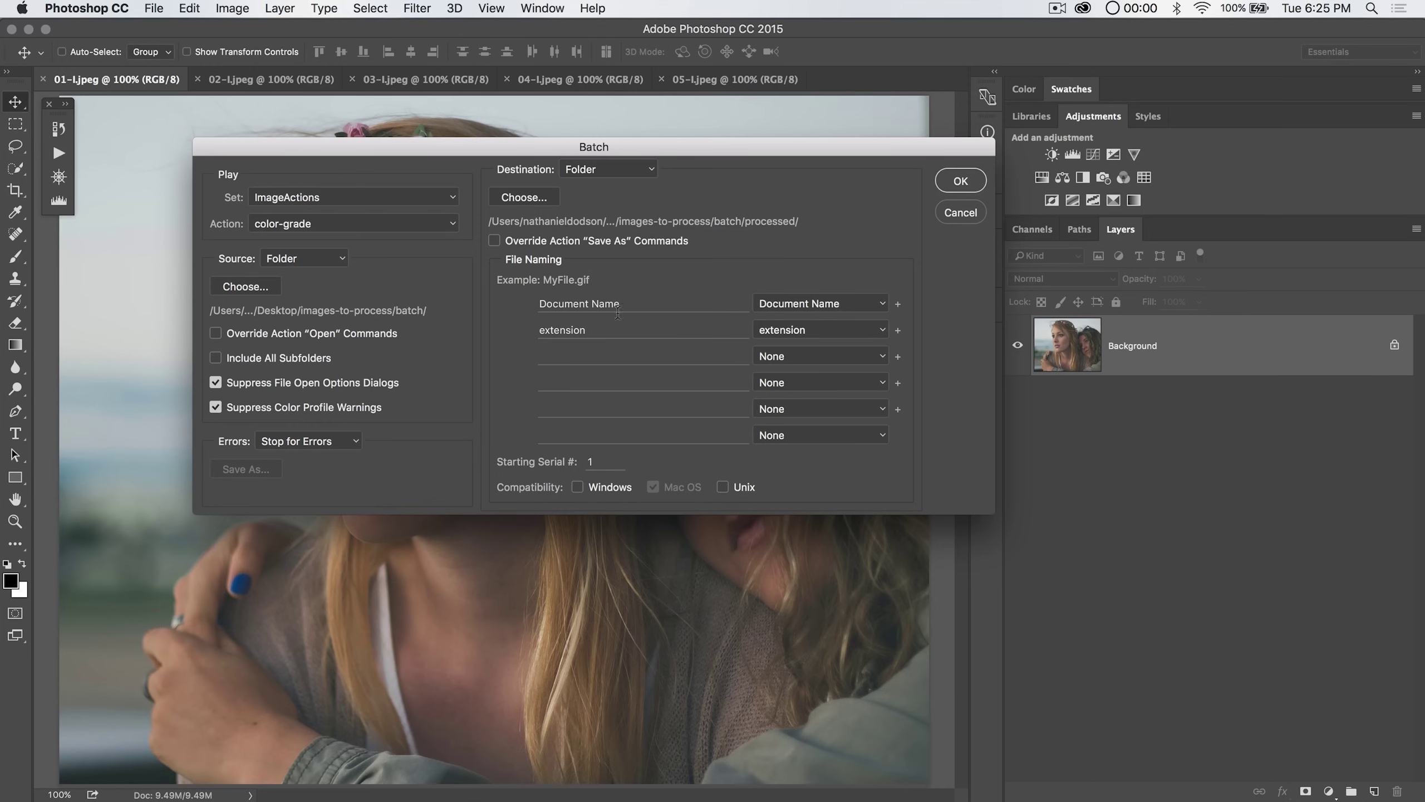
{"action": "left_click", "coordinate": [805, 311]}
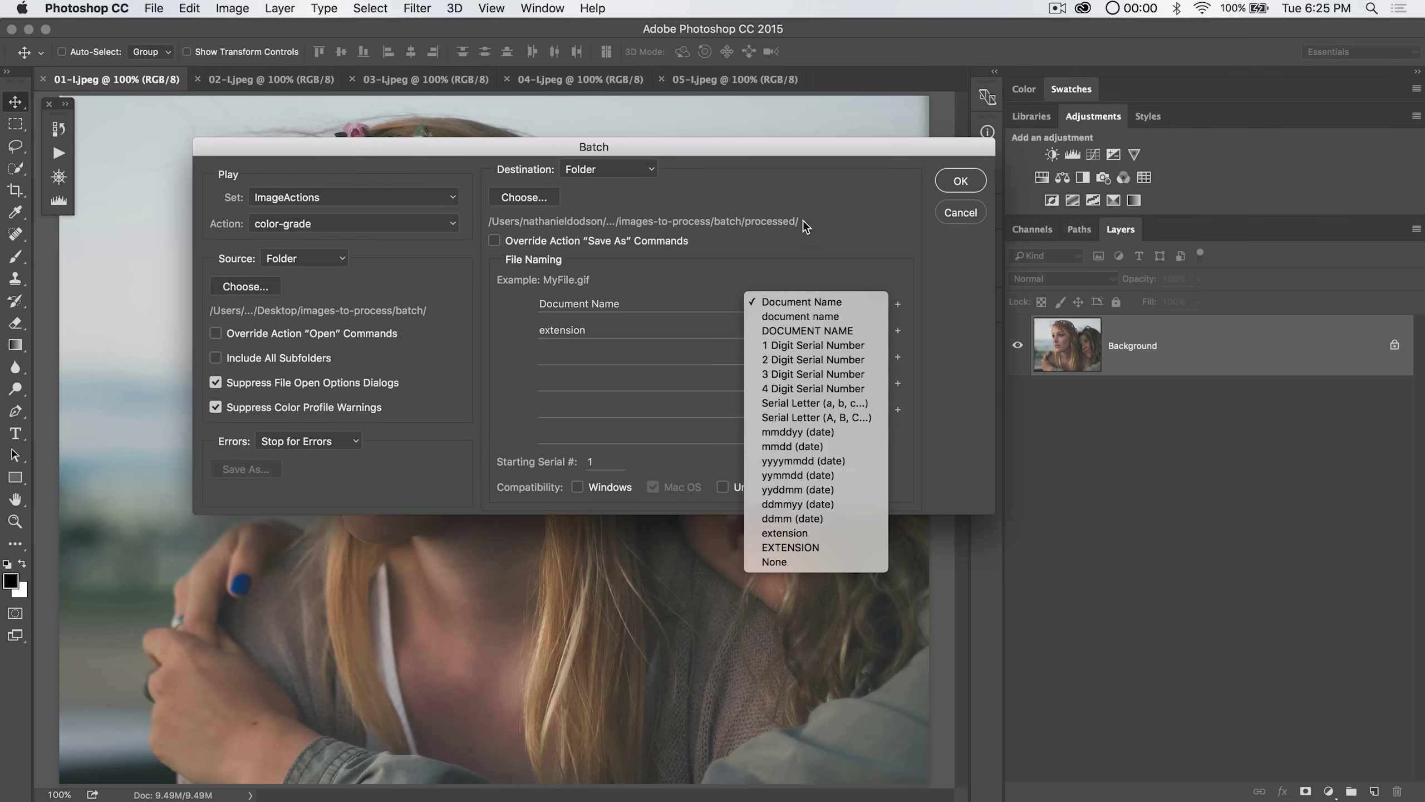
{"action": "left_click", "coordinate": [810, 257]}
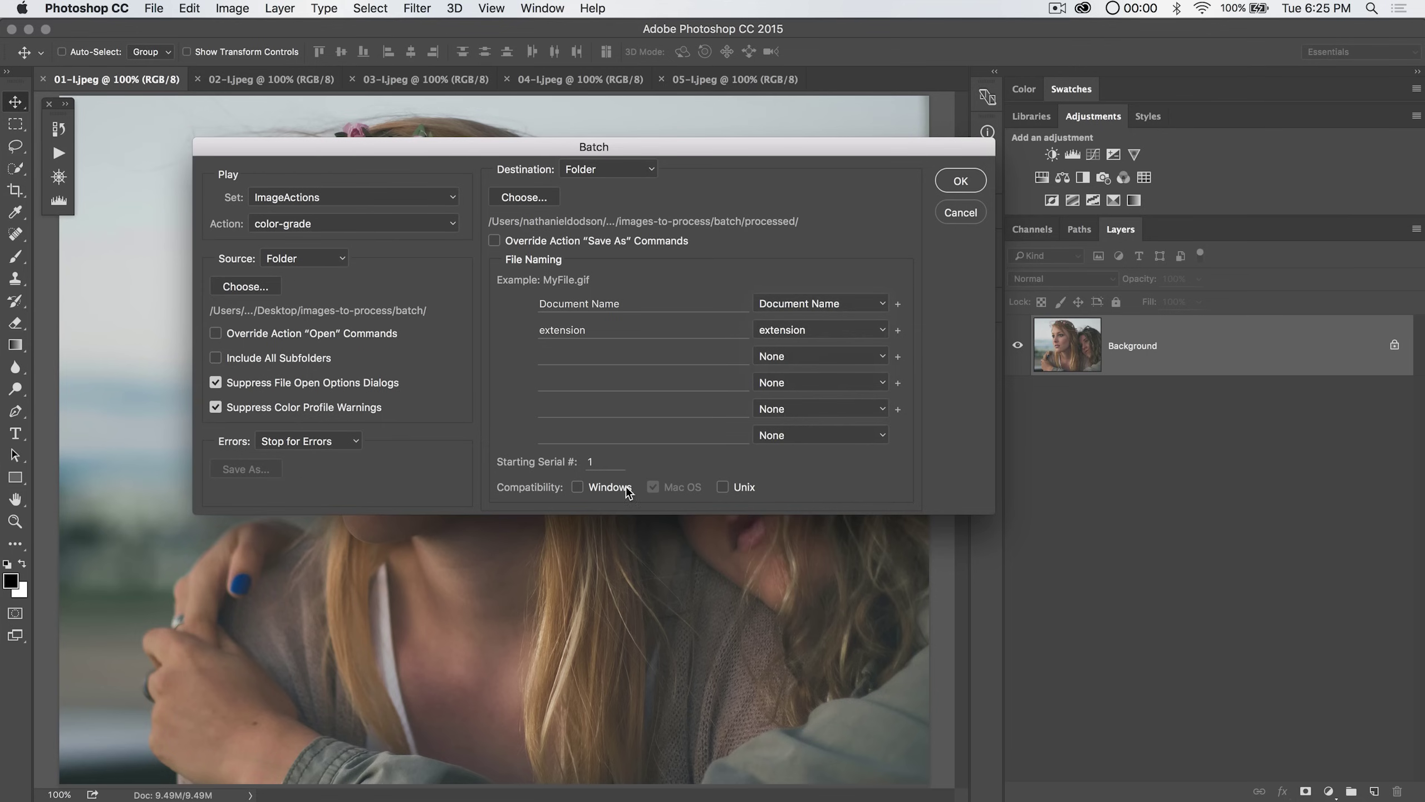
{"action": "left_click", "coordinate": [578, 489]}
{"action": "left_click", "coordinate": [724, 488]}
{"action": "left_click", "coordinate": [965, 186]}
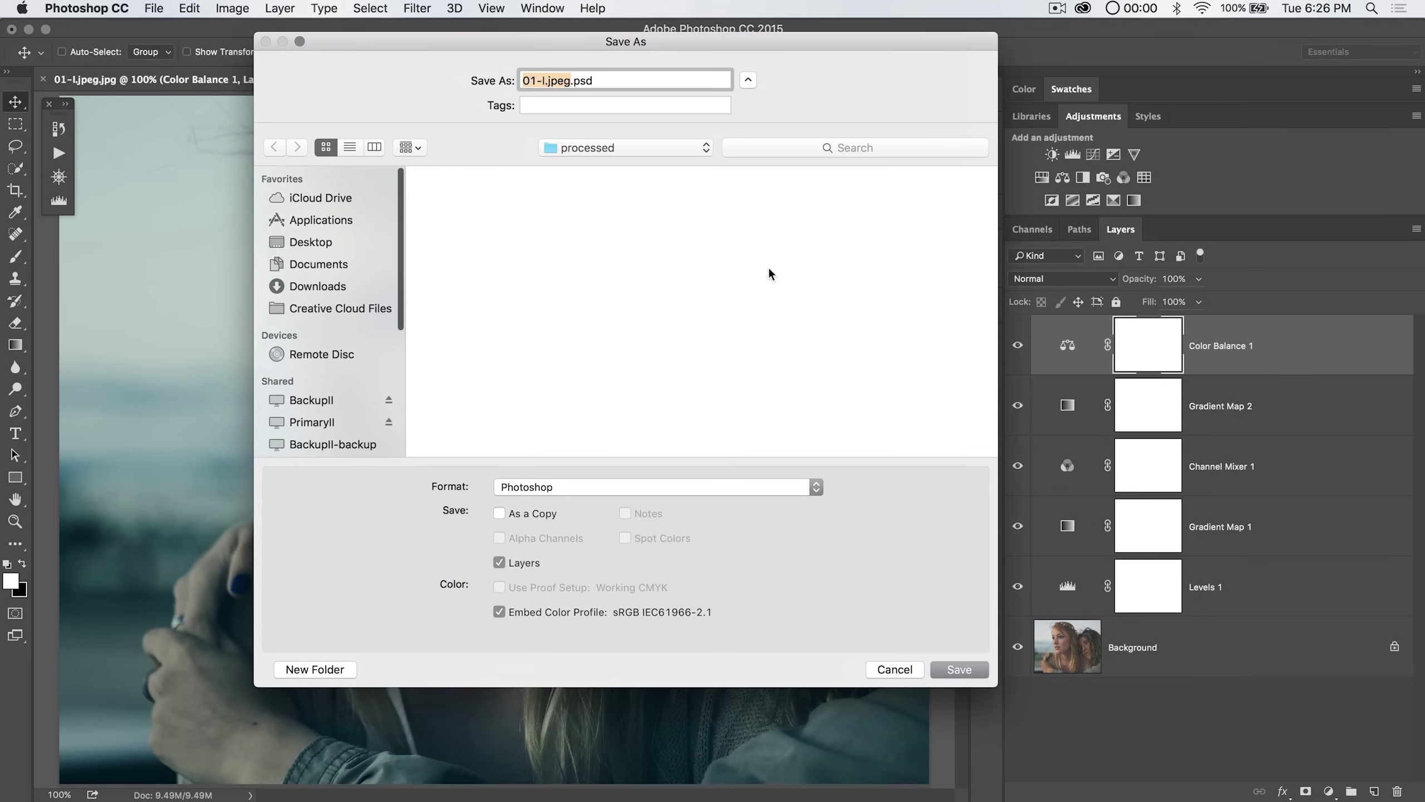
Cancel the Save As prompt for the layered copy and stop the batch run.
{"action": "left_click_drag", "start_coordinate": [649, 43], "coordinate": [601, 84]}
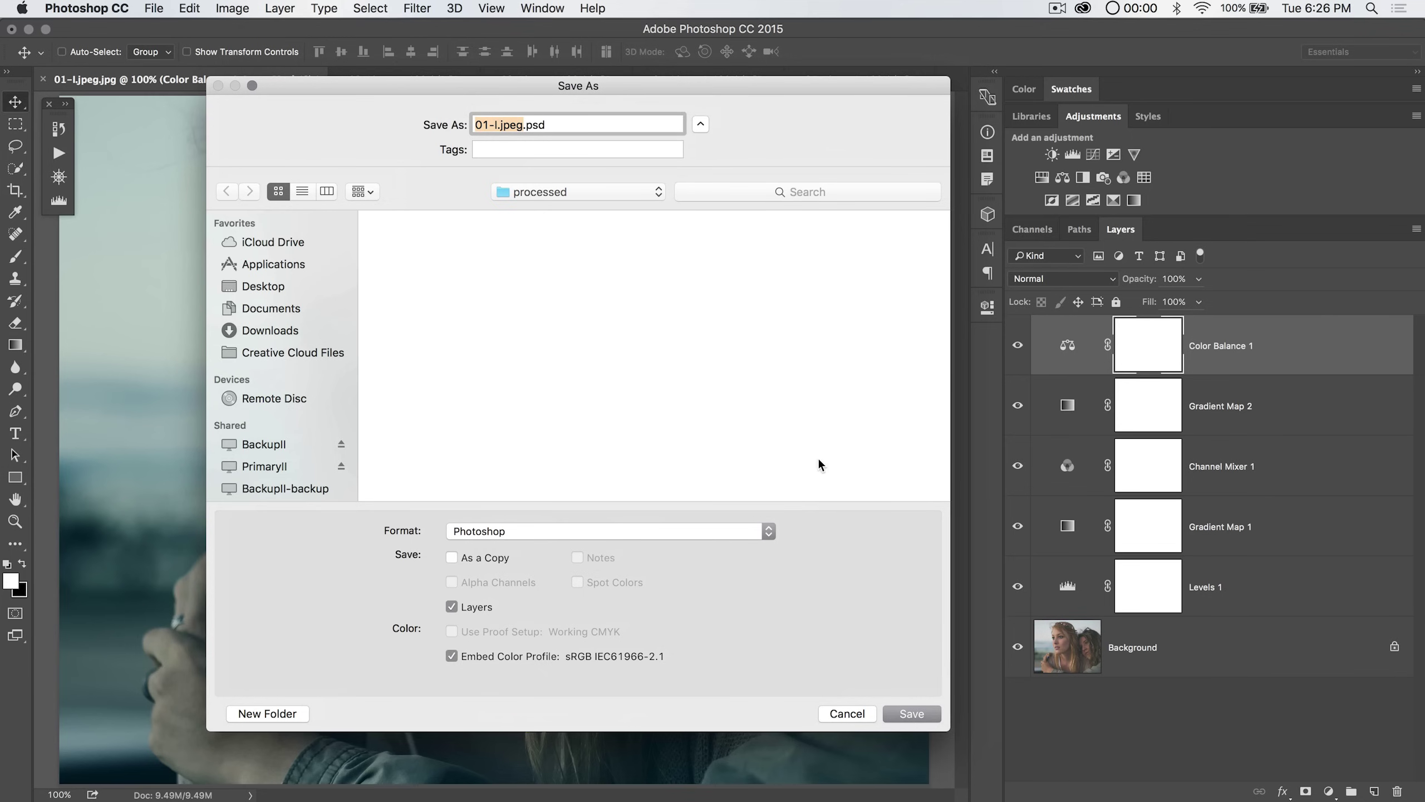
{"action": "left_click", "coordinate": [848, 714]}
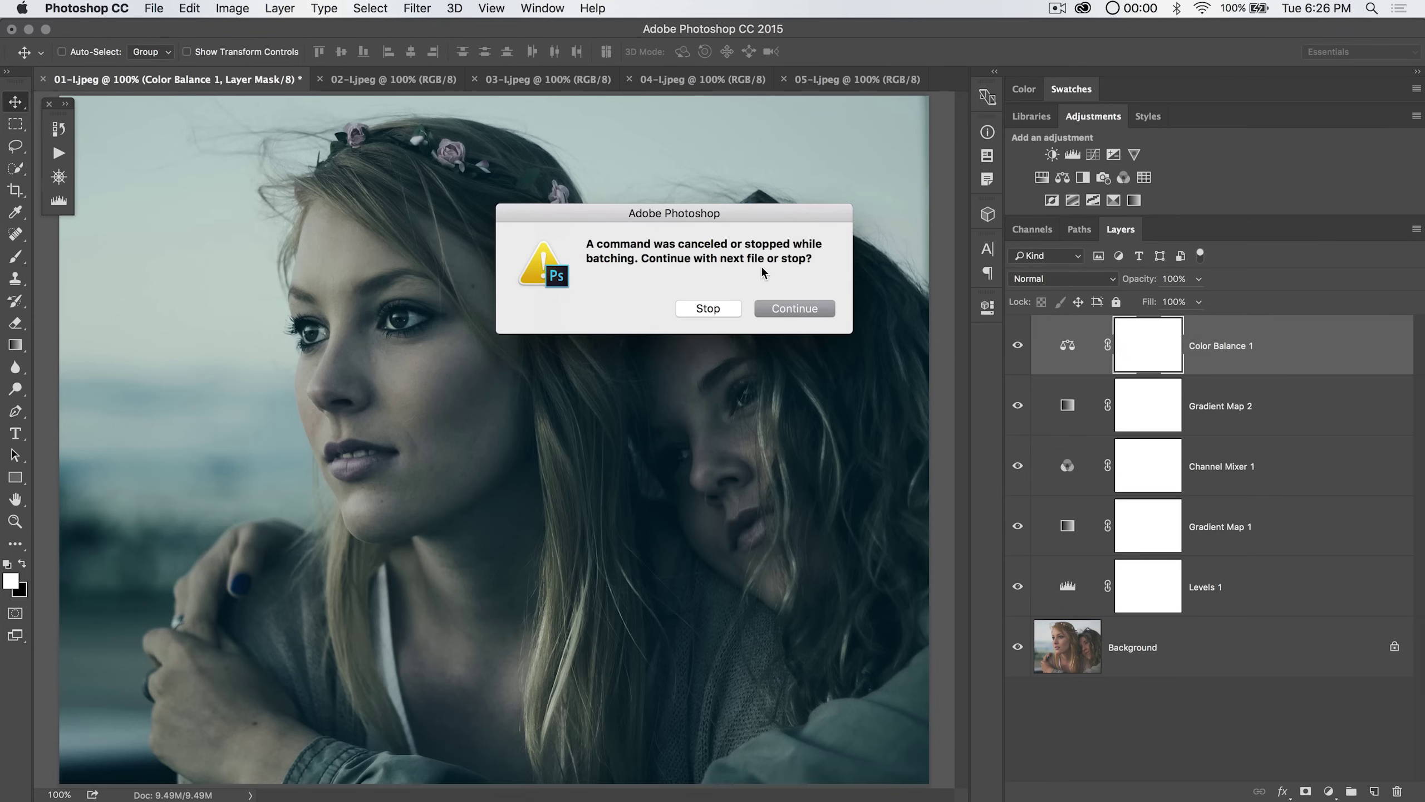
{"action": "left_click", "coordinate": [709, 309]}
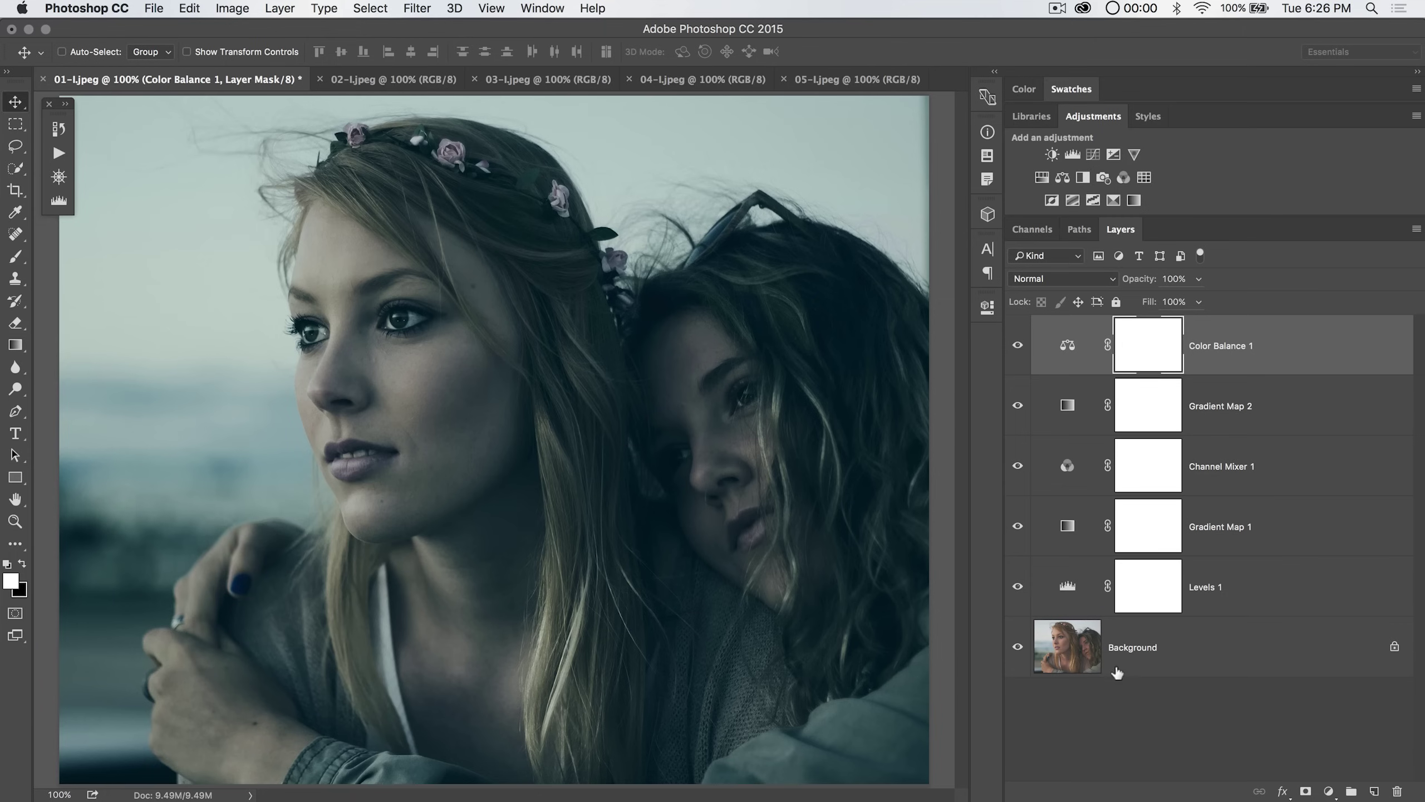
Close the colour-graded image without saving, along with the other open images.
{"action": "key", "text": "super+w"}
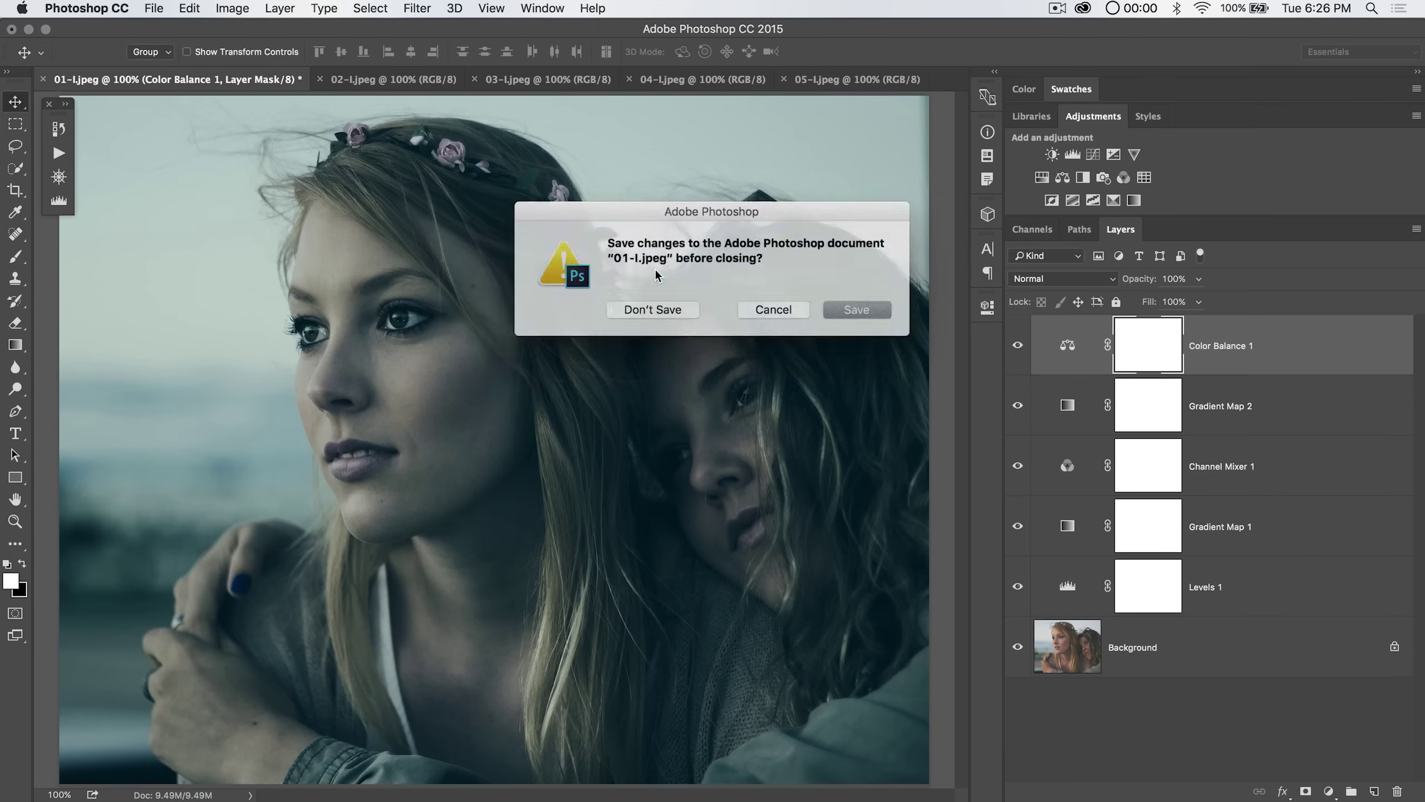
{"action": "left_click", "coordinate": [663, 313]}
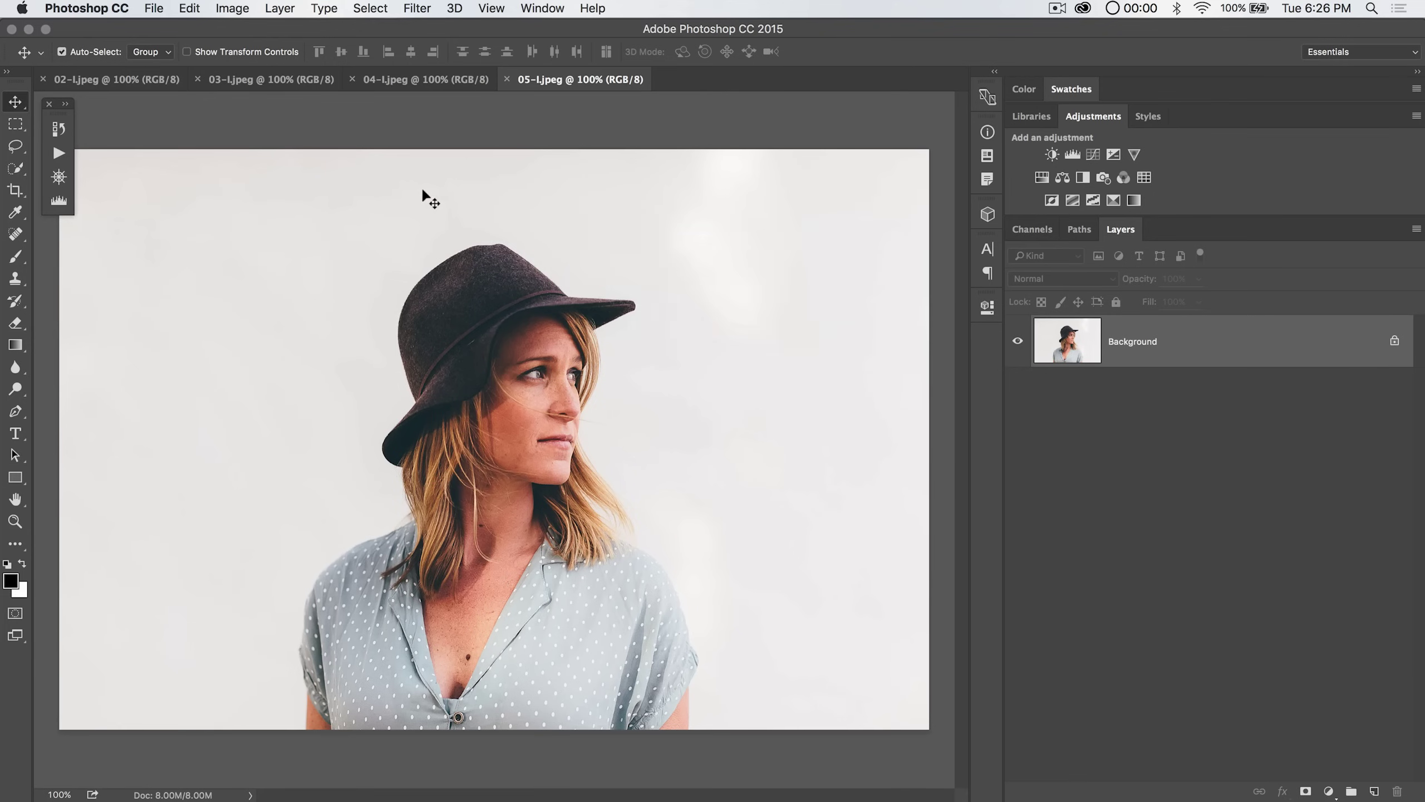
{"action": "key", "text": "super+w"}
{"action": "key", "text": "super+w"}
{"action": "key", "text": "super+w"}
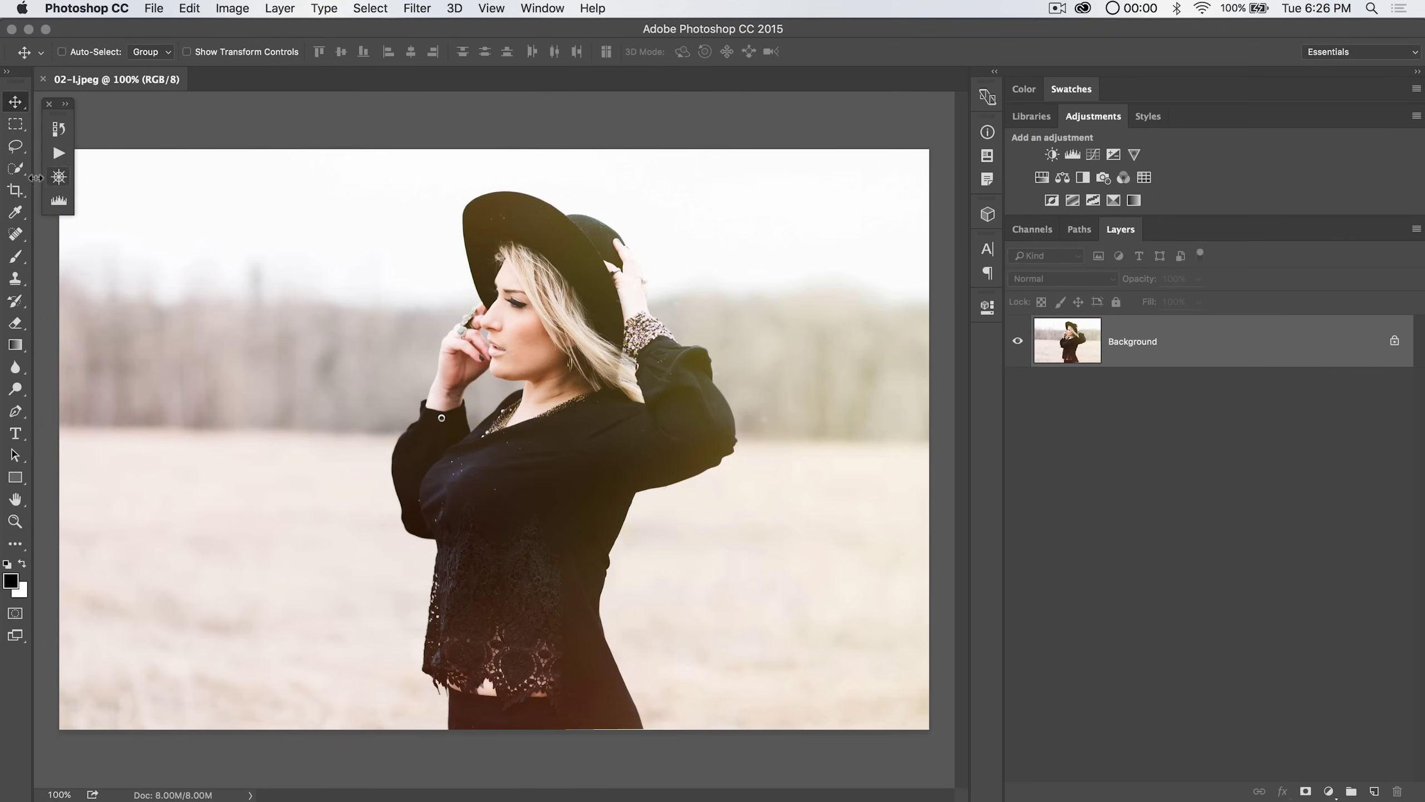
Expand the color-grade action, select its last step, and convert Background to Layer 0.
{"action": "left_click", "coordinate": [59, 153]}
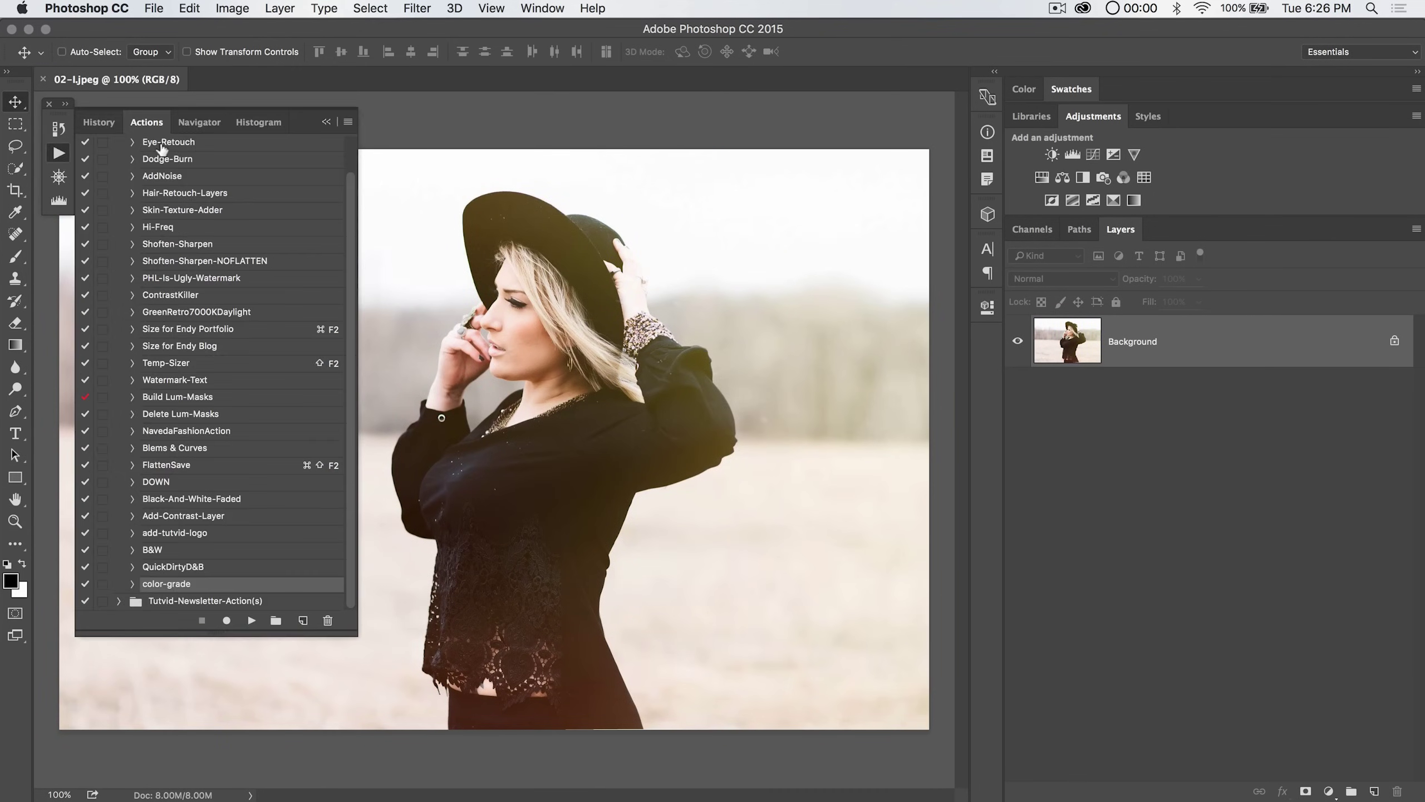
{"action": "left_click", "coordinate": [133, 583]}
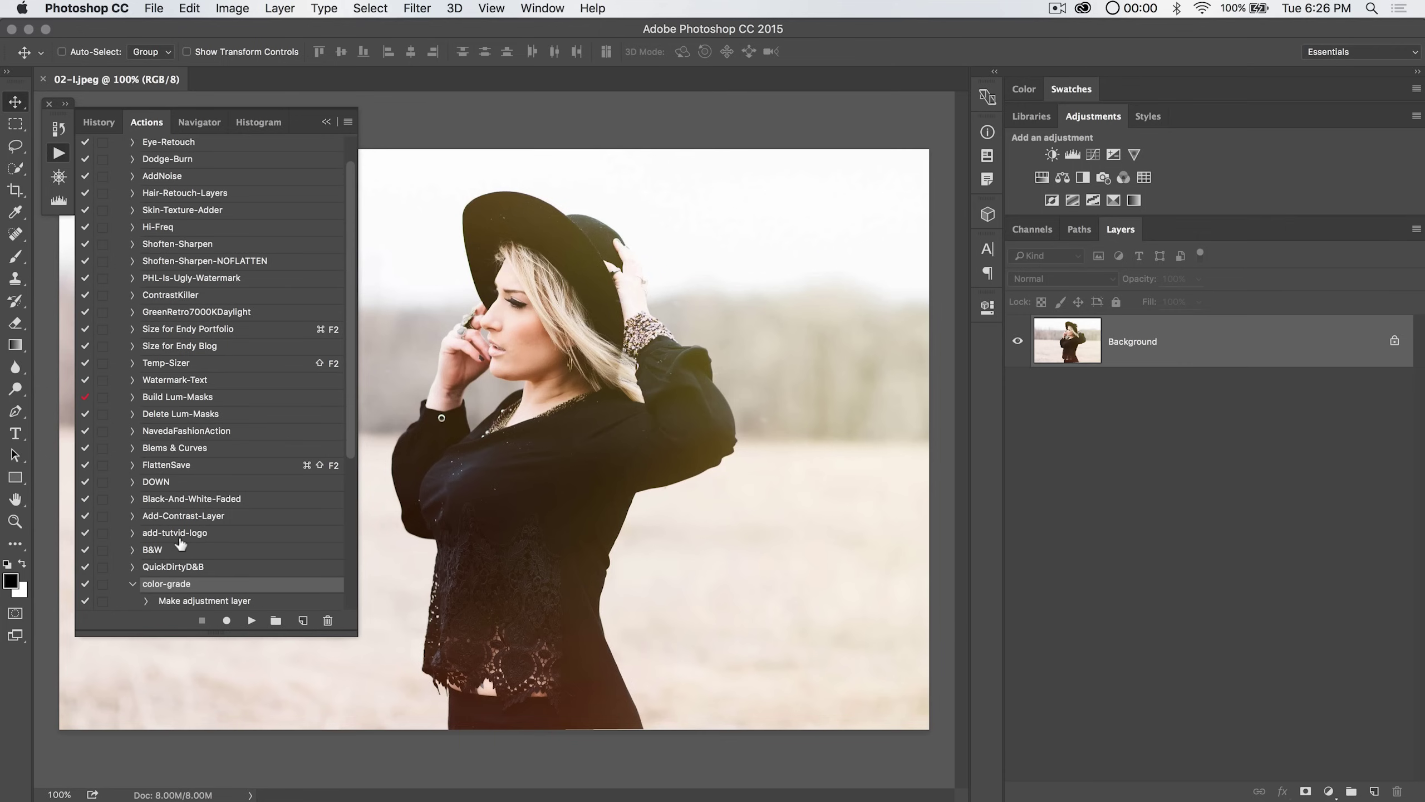
{"action": "scroll", "coordinate": [181, 545], "scroll_direction": "down", "scroll_amount": 5}
{"action": "left_click", "coordinate": [192, 584]}
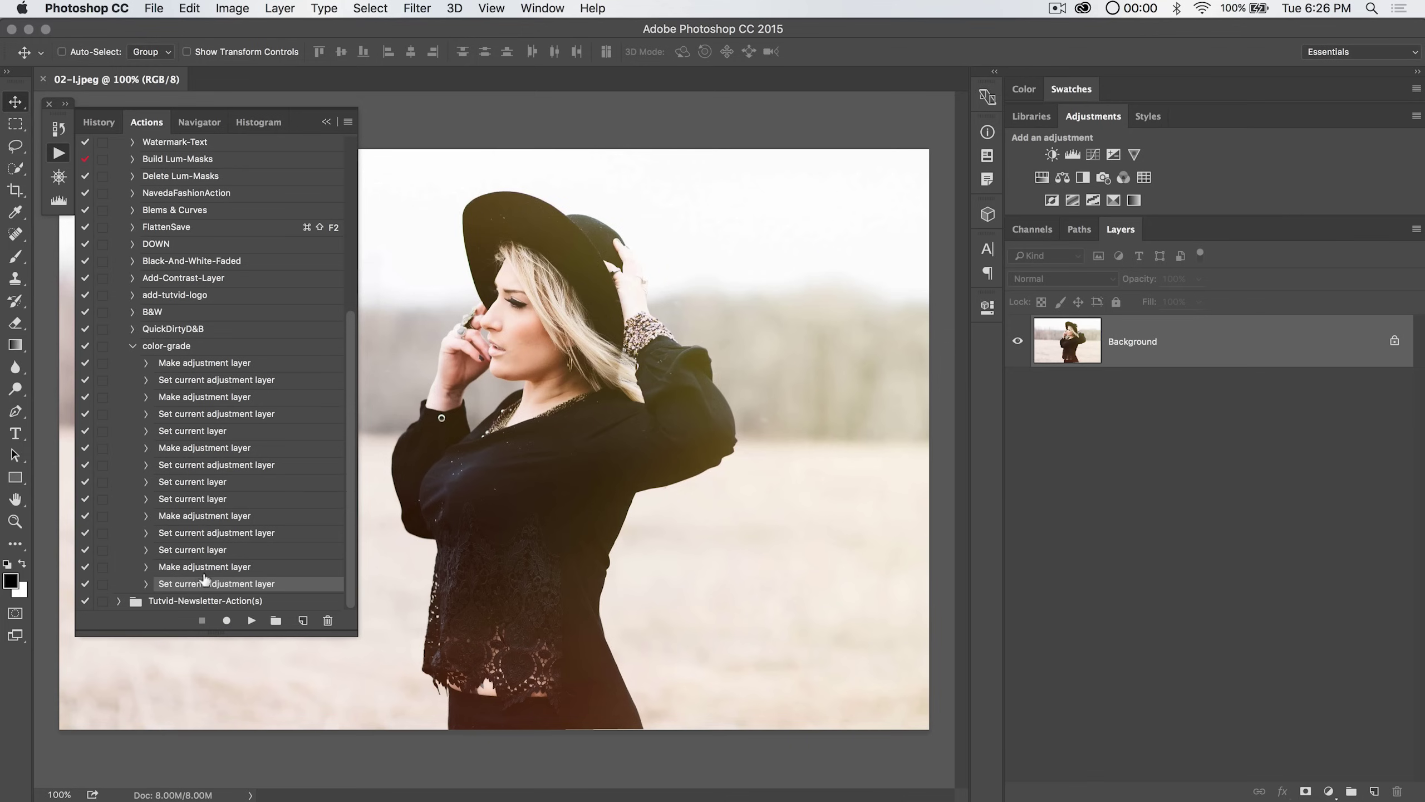
{"action": "double_click", "coordinate": [1137, 343]}
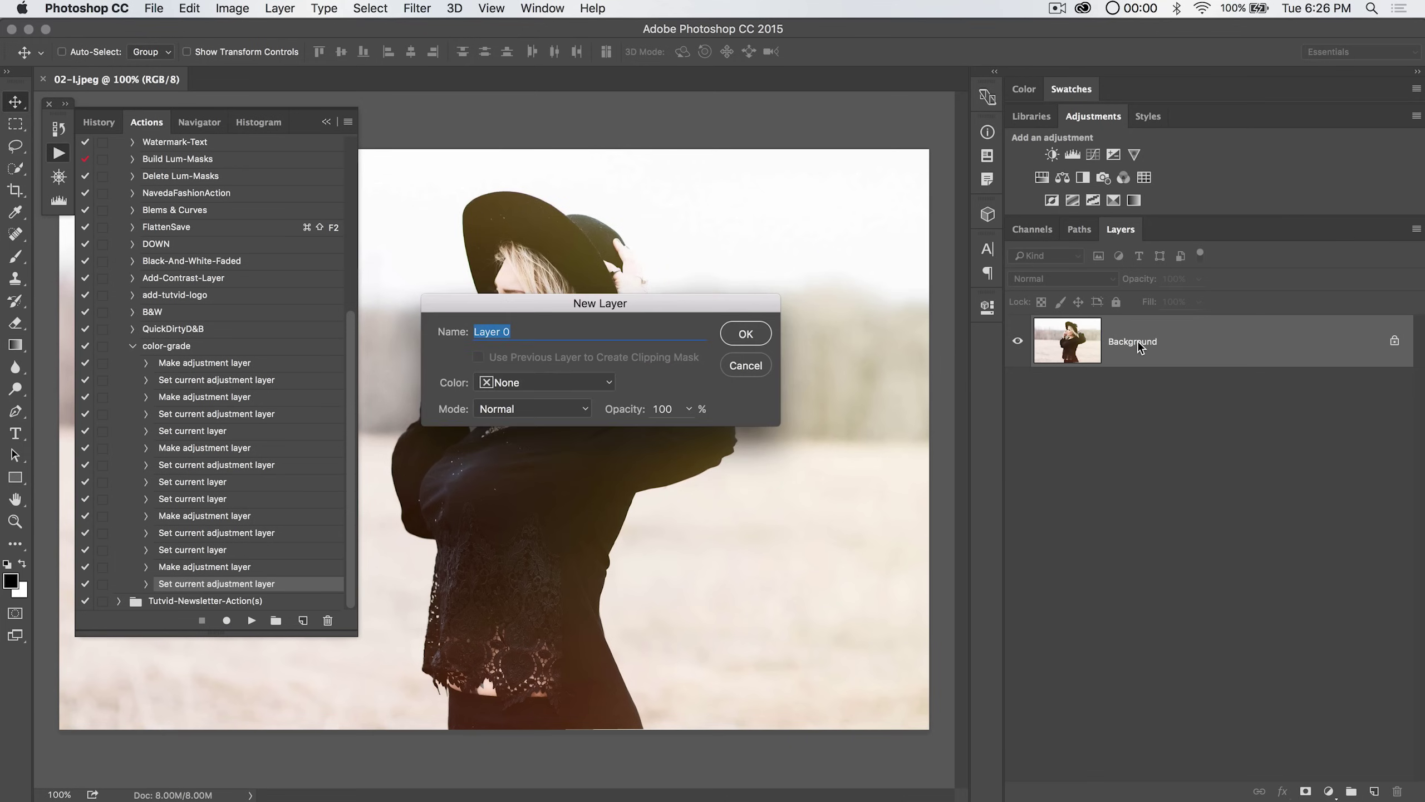
{"action": "left_click", "coordinate": [738, 334]}
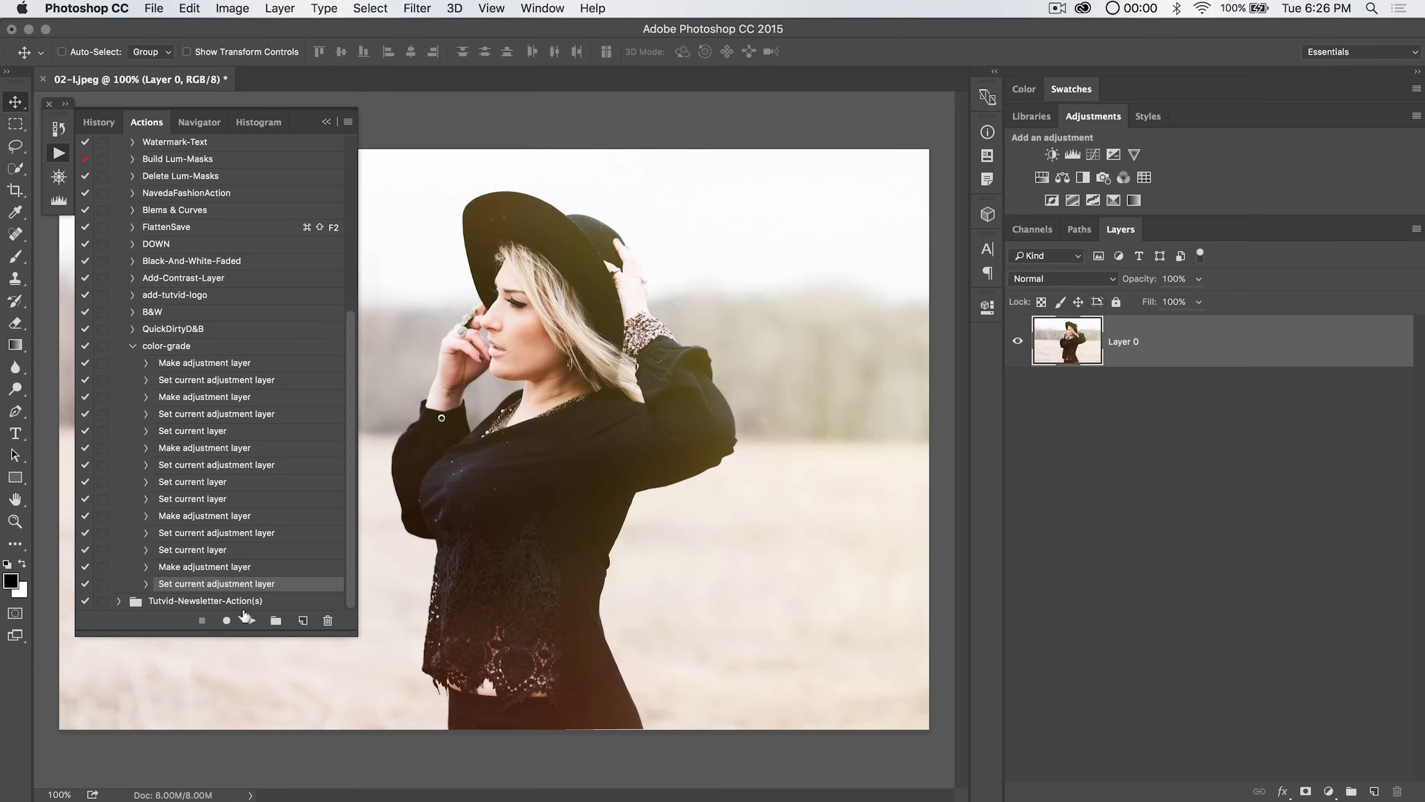
Record a Layer > Flatten Image step into color-grade, stop recording, and collapse the action.
{"action": "left_click", "coordinate": [227, 621]}
{"action": "left_click", "coordinate": [280, 16]}
{"action": "left_click", "coordinate": [354, 623]}
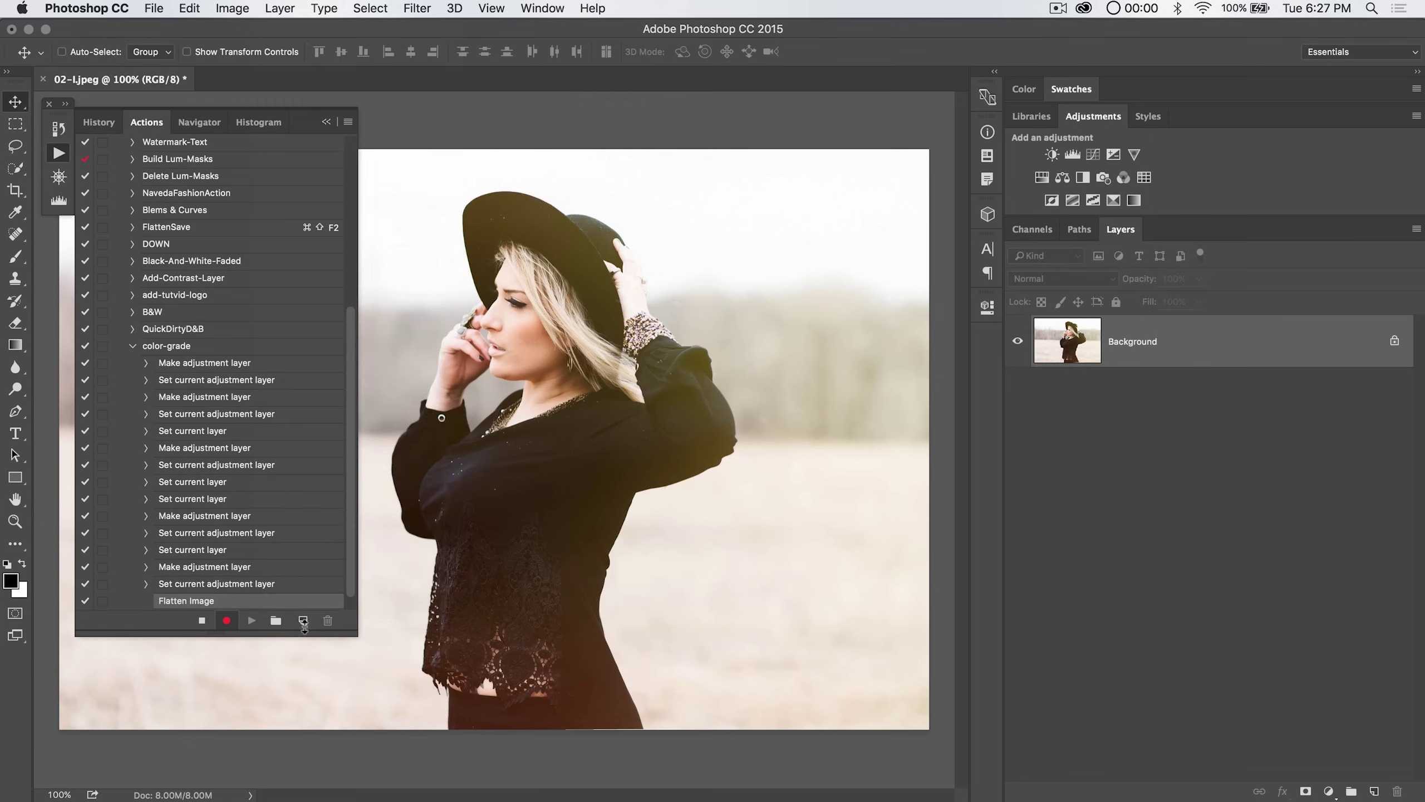
{"action": "scroll", "coordinate": [190, 593], "scroll_direction": "down", "scroll_amount": 1}
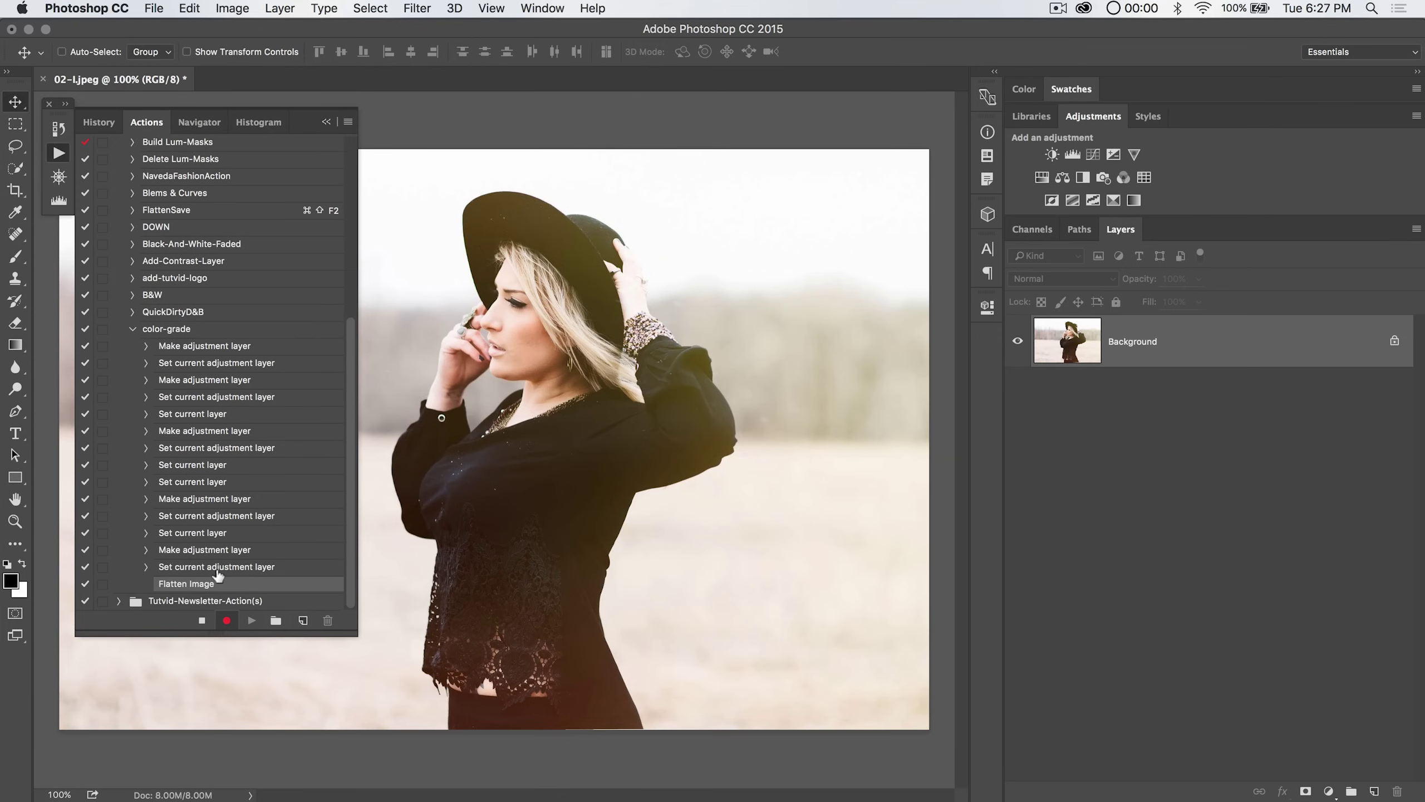
{"action": "left_click", "coordinate": [202, 621]}
{"action": "left_click", "coordinate": [132, 328]}
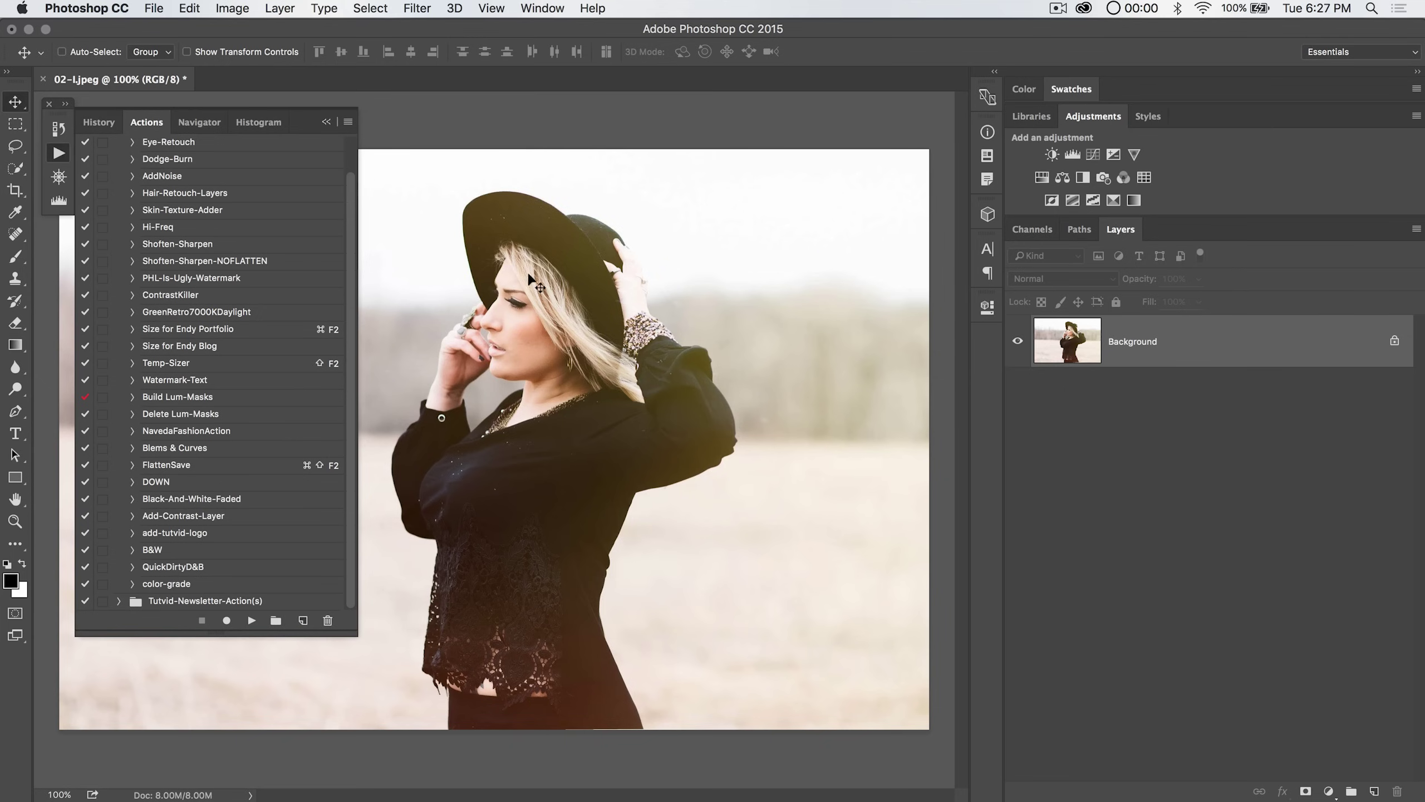
Close 02-I.jpeg without saving and reopen the File > Automate > Batch dialog.
{"action": "left_click", "coordinate": [43, 79]}
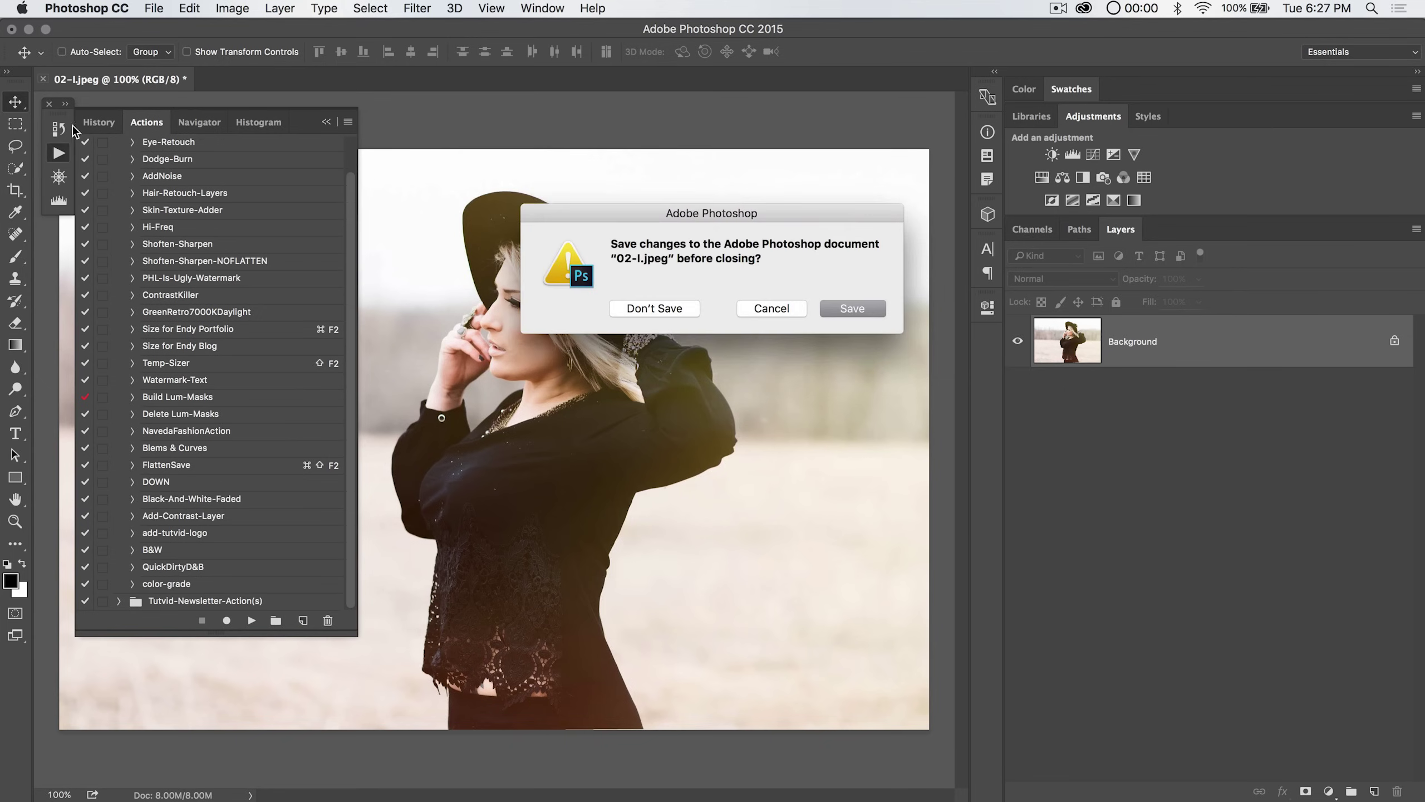
{"action": "left_click", "coordinate": [654, 306]}
{"action": "left_click", "coordinate": [154, 7]}
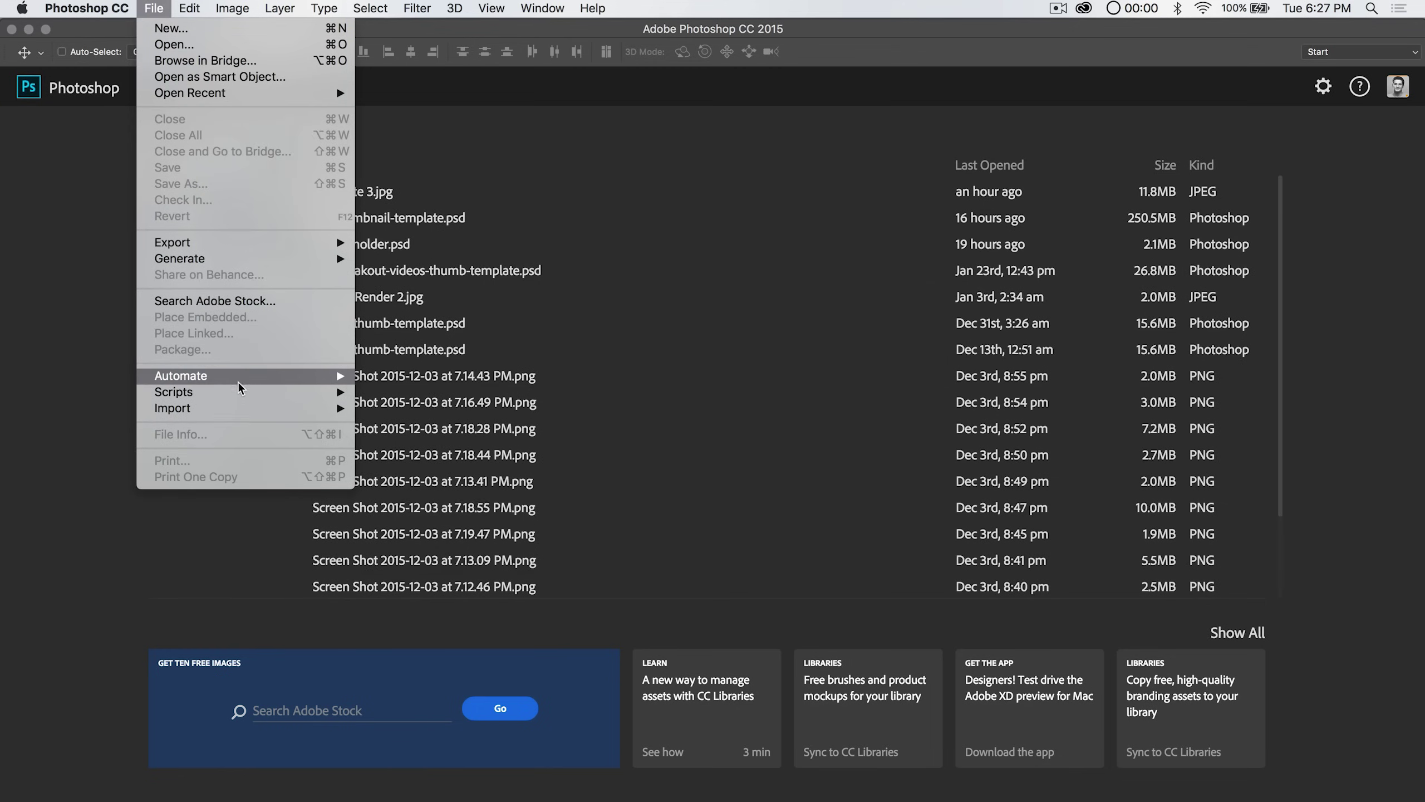
{"action": "mouse_move", "coordinate": [239, 382]}
{"action": "left_click", "coordinate": [381, 378]}
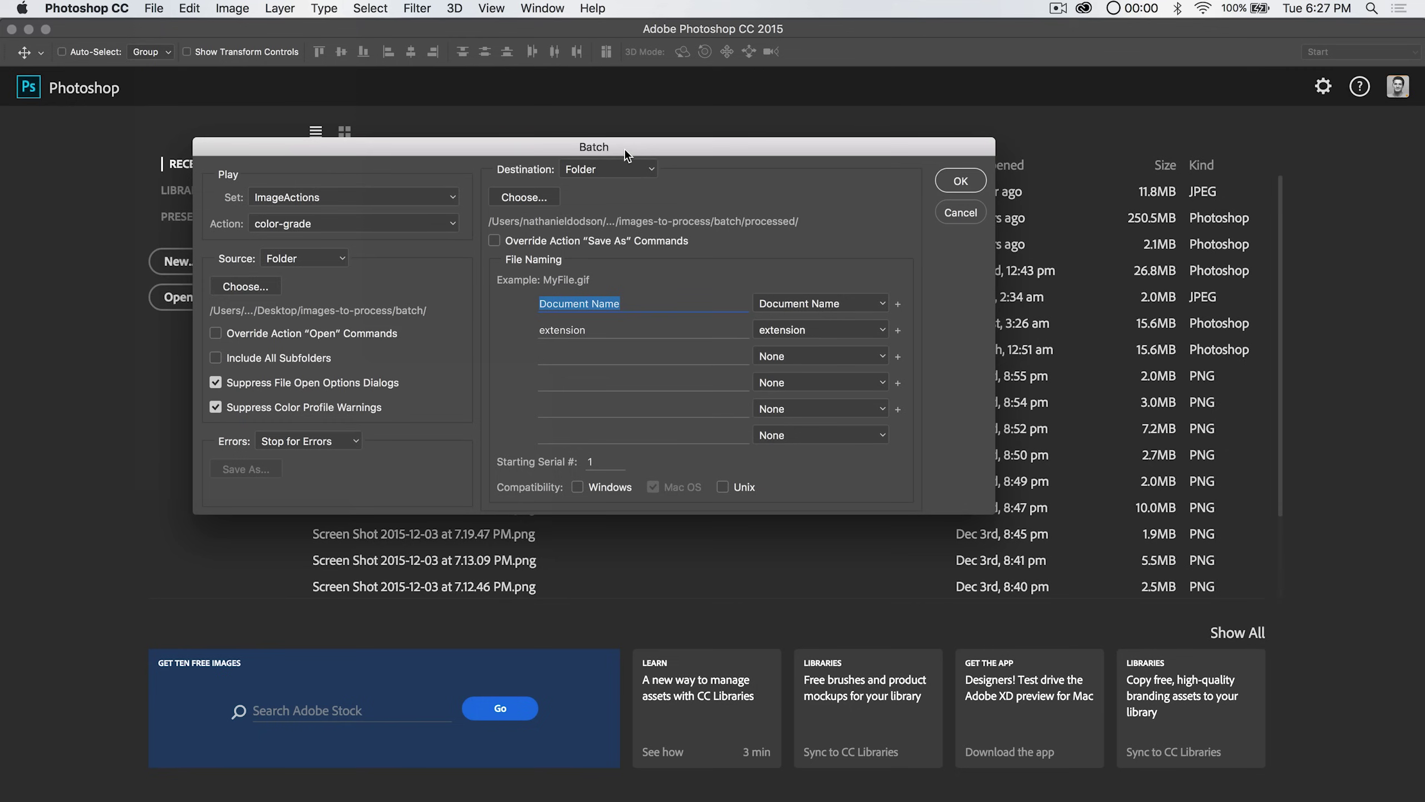
{"action": "left_click_drag", "start_coordinate": [624, 150], "coordinate": [584, 189]}
Run the batch with the color-grade action and accept the JPEG Options quality settings.
{"action": "left_click", "coordinate": [282, 265]}
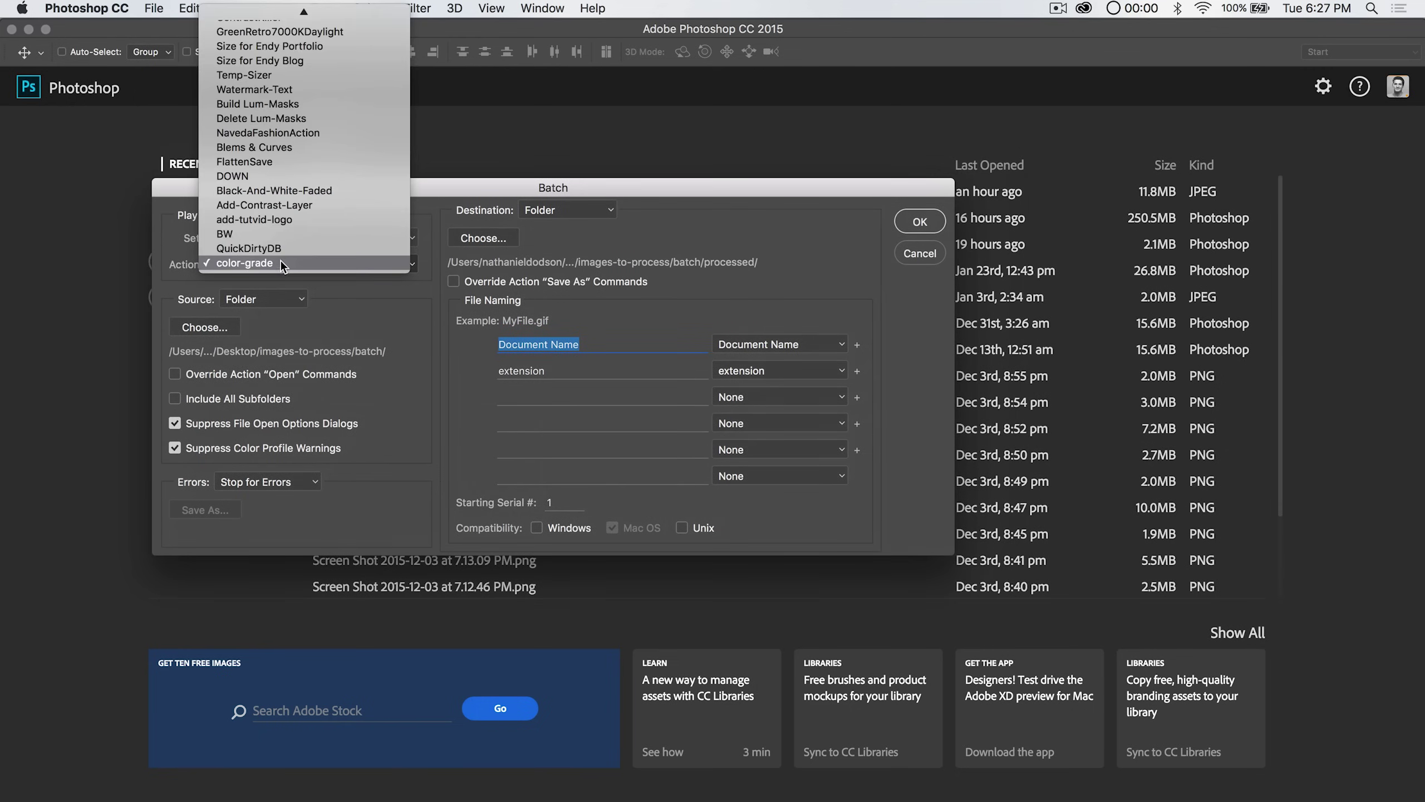
{"action": "left_click", "coordinate": [258, 265]}
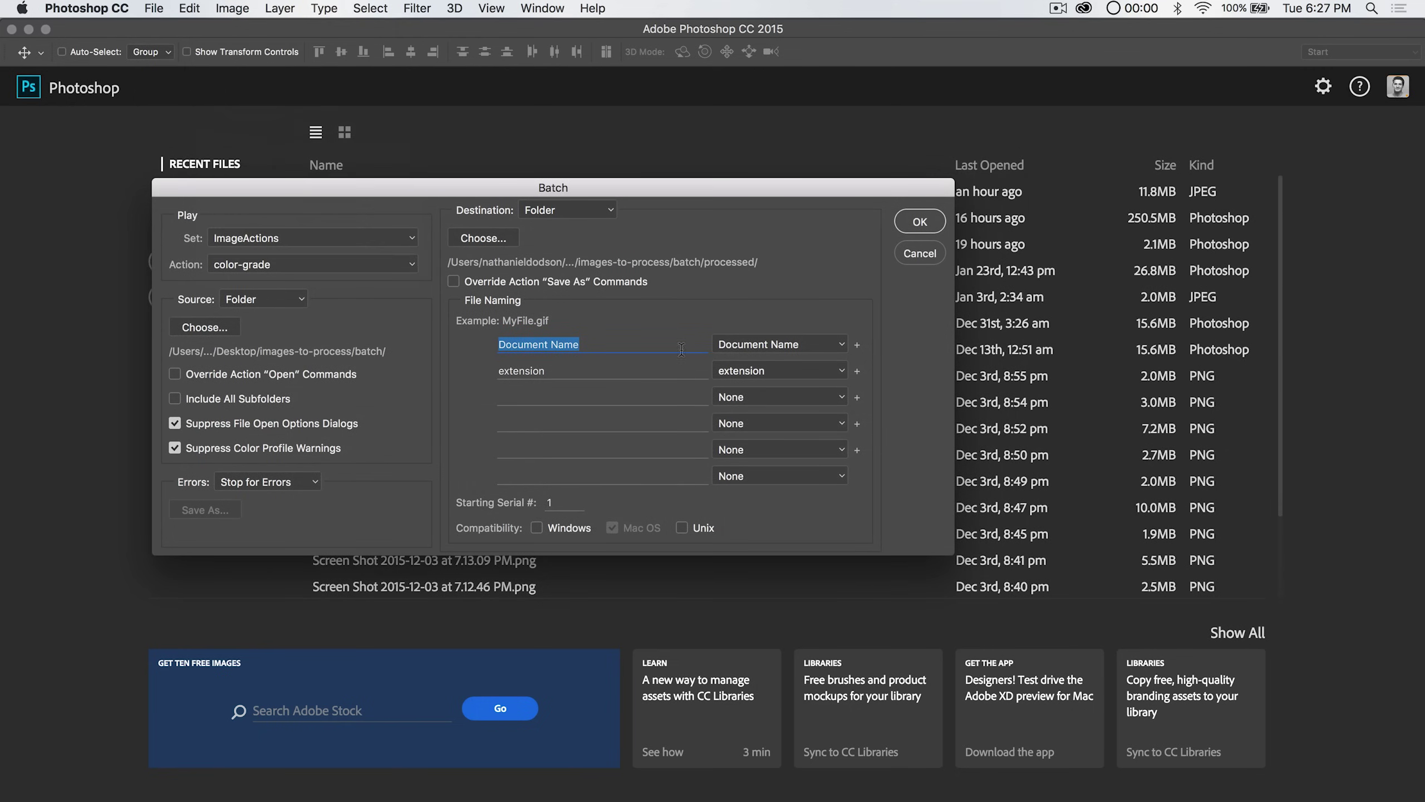
{"action": "left_click", "coordinate": [918, 221]}
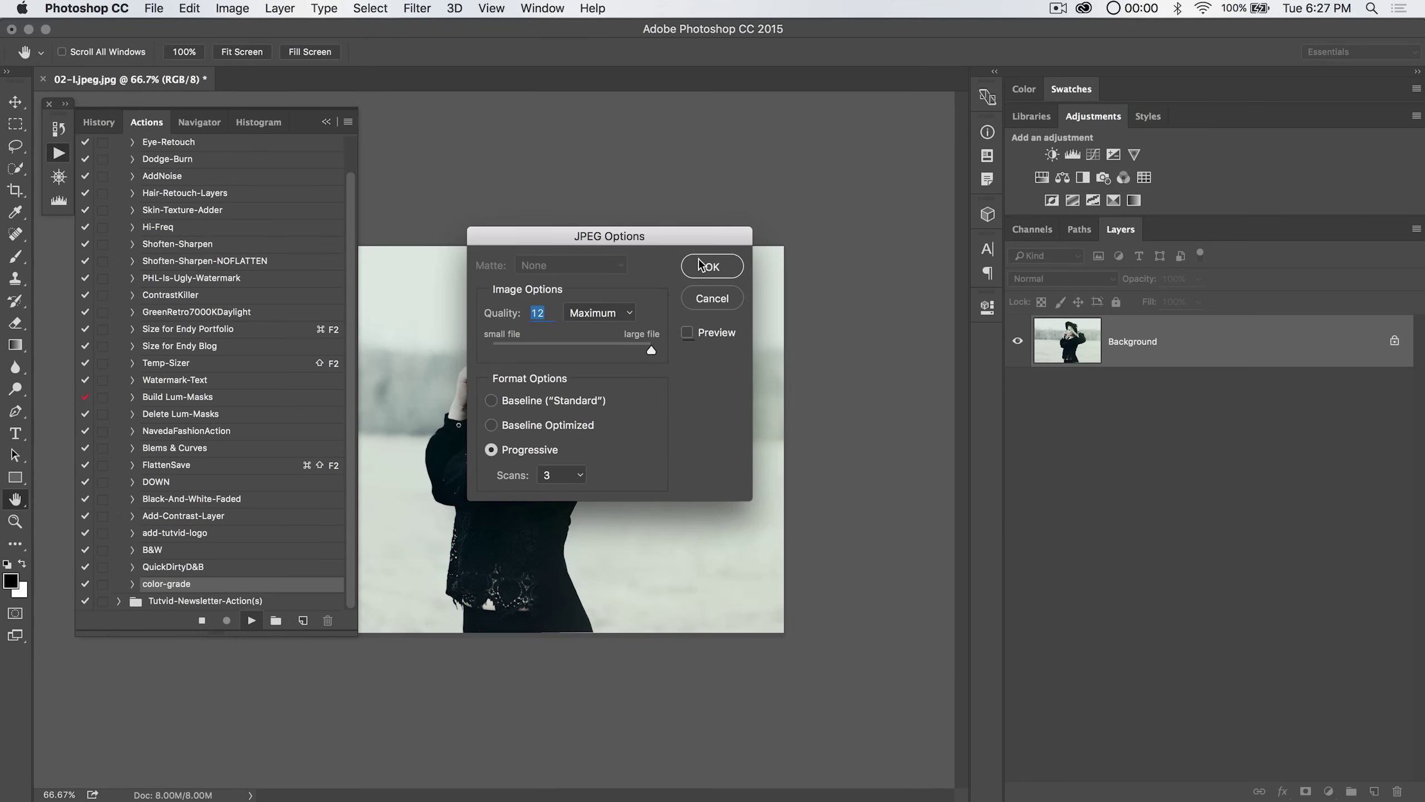
{"action": "left_click", "coordinate": [713, 267]}
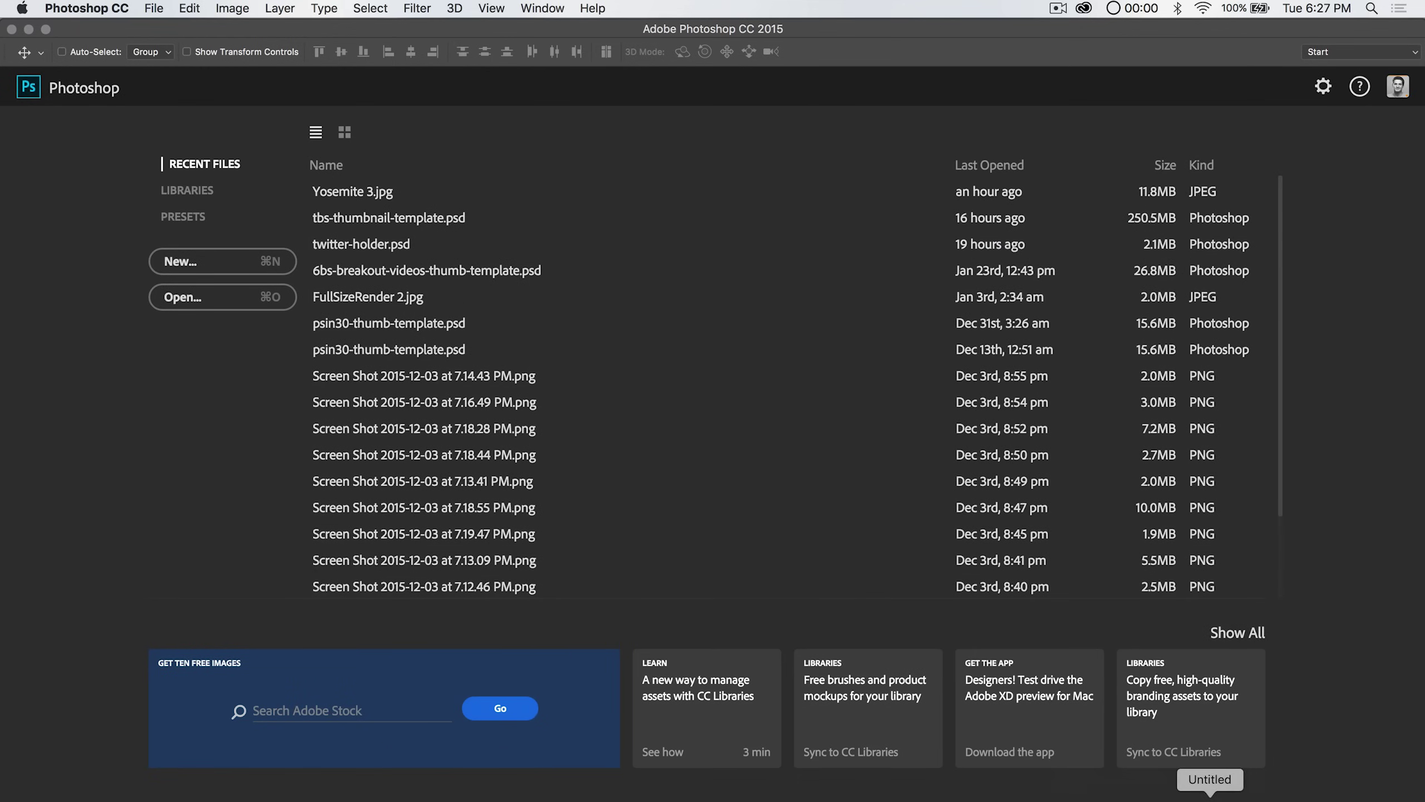
In Finder, reposition and enlarge the batch folder window, then open the processed folder.
{"action": "key", "text": "super+Tab"}
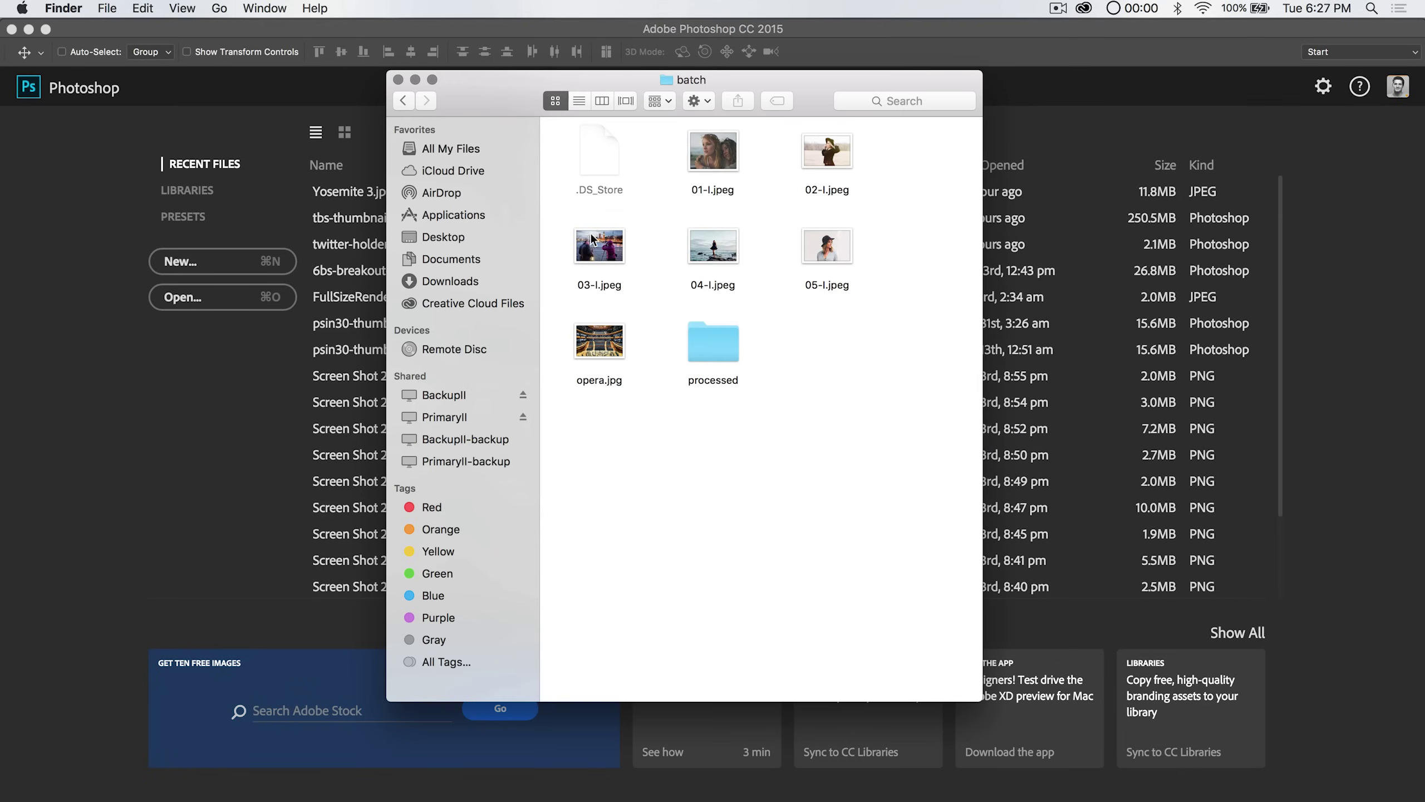
{"action": "left_click_drag", "start_coordinate": [646, 82], "coordinate": [401, 72]}
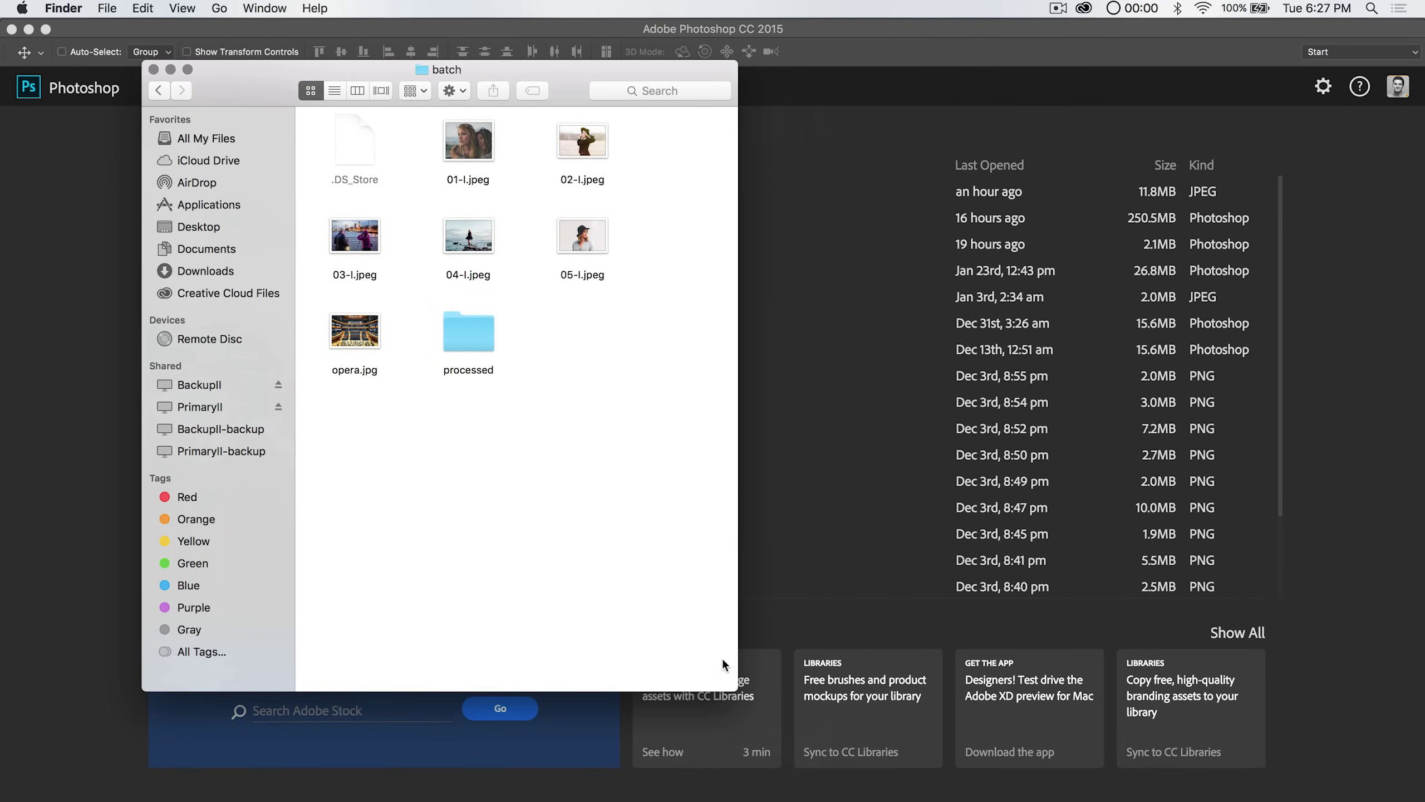
{"action": "left_click_drag", "start_coordinate": [735, 686], "coordinate": [1135, 674]}
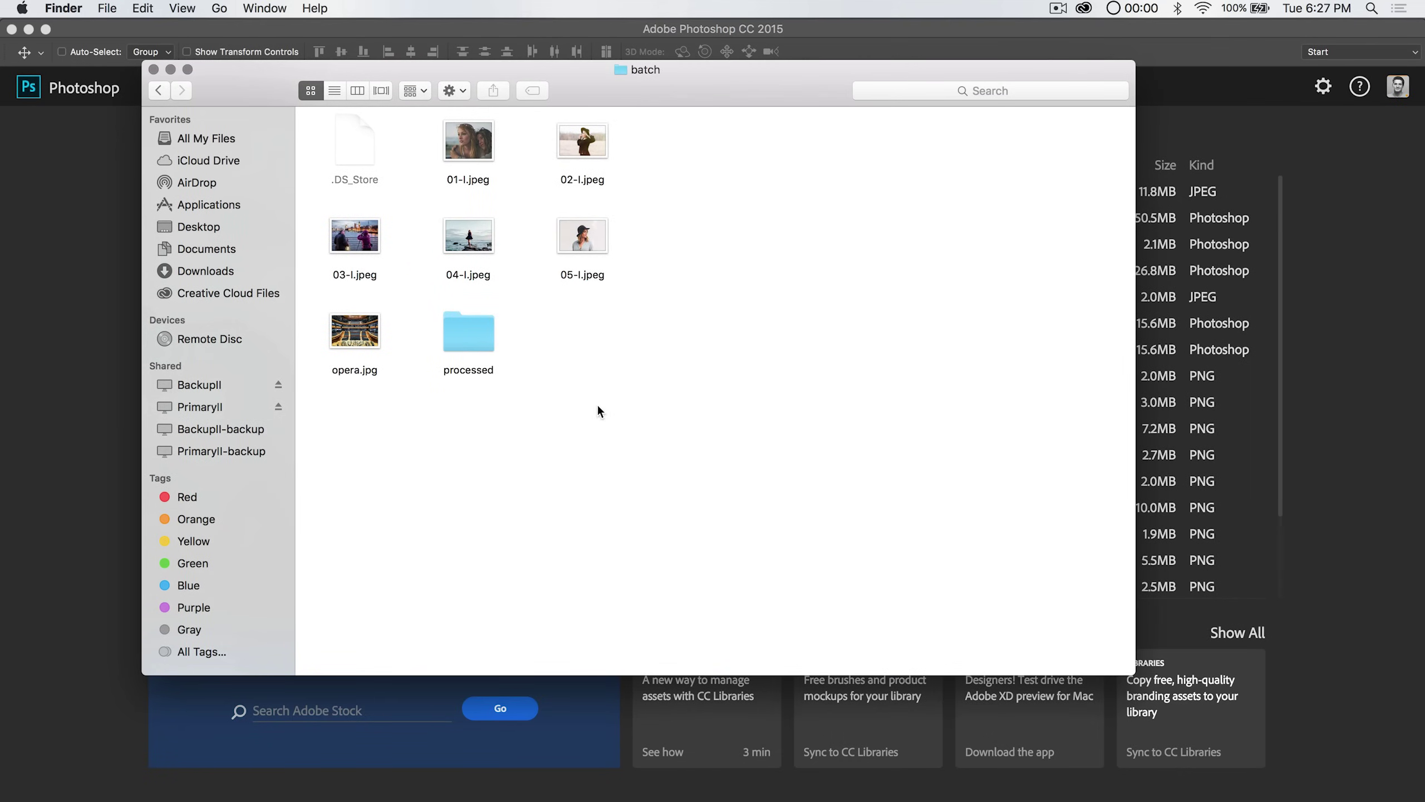
{"action": "double_click", "coordinate": [477, 331]}
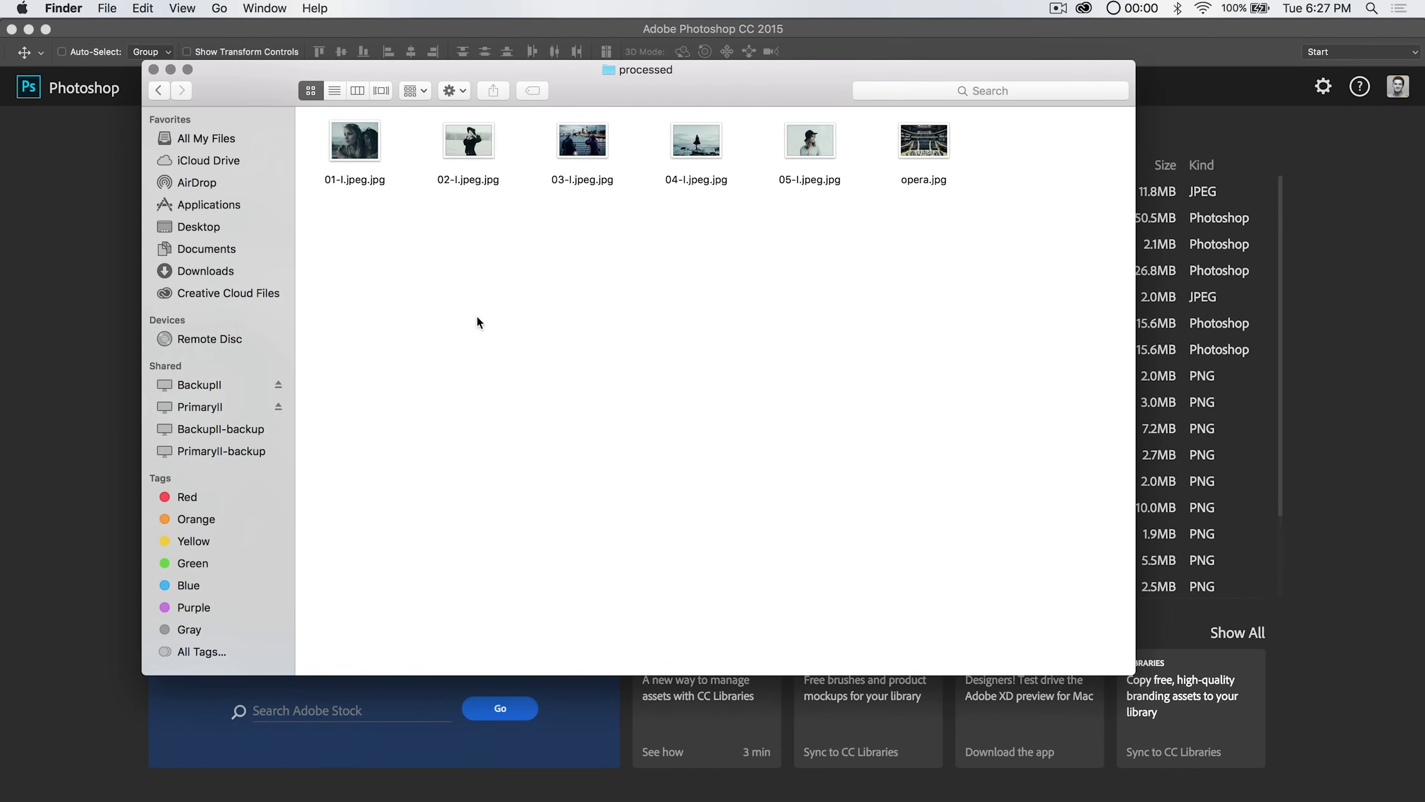
Browse the processed images in Quick Look, then open 01-l.jpeg.jpg in Preview.
{"action": "left_click", "coordinate": [350, 143]}
{"action": "key", "text": "space"}
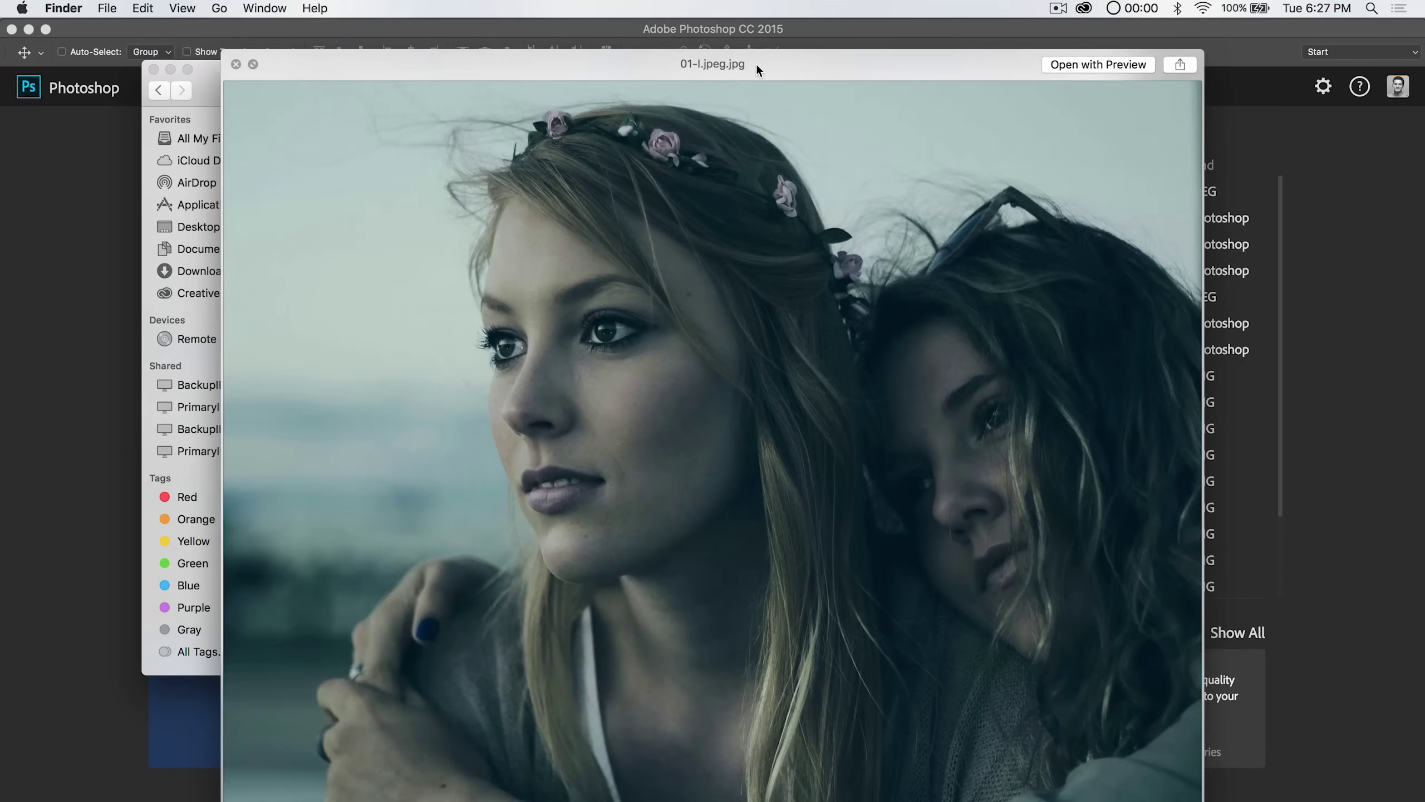
{"action": "left_click_drag", "start_coordinate": [756, 64], "coordinate": [736, 12]}
{"action": "key", "text": "Down"}
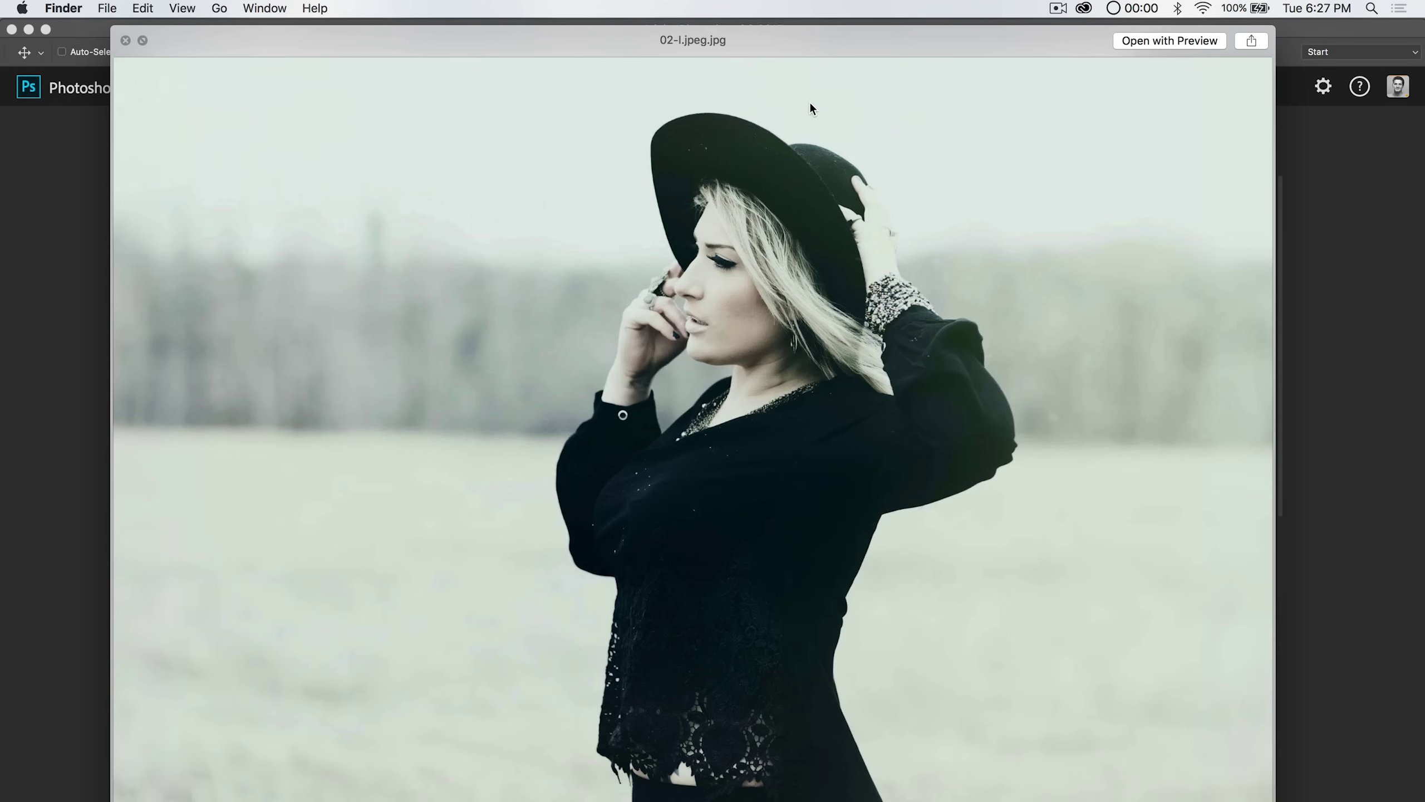
{"action": "key", "text": "Down"}
{"action": "key", "text": "Down"}
{"action": "key", "text": "Down"}
{"action": "key", "text": "Down"}
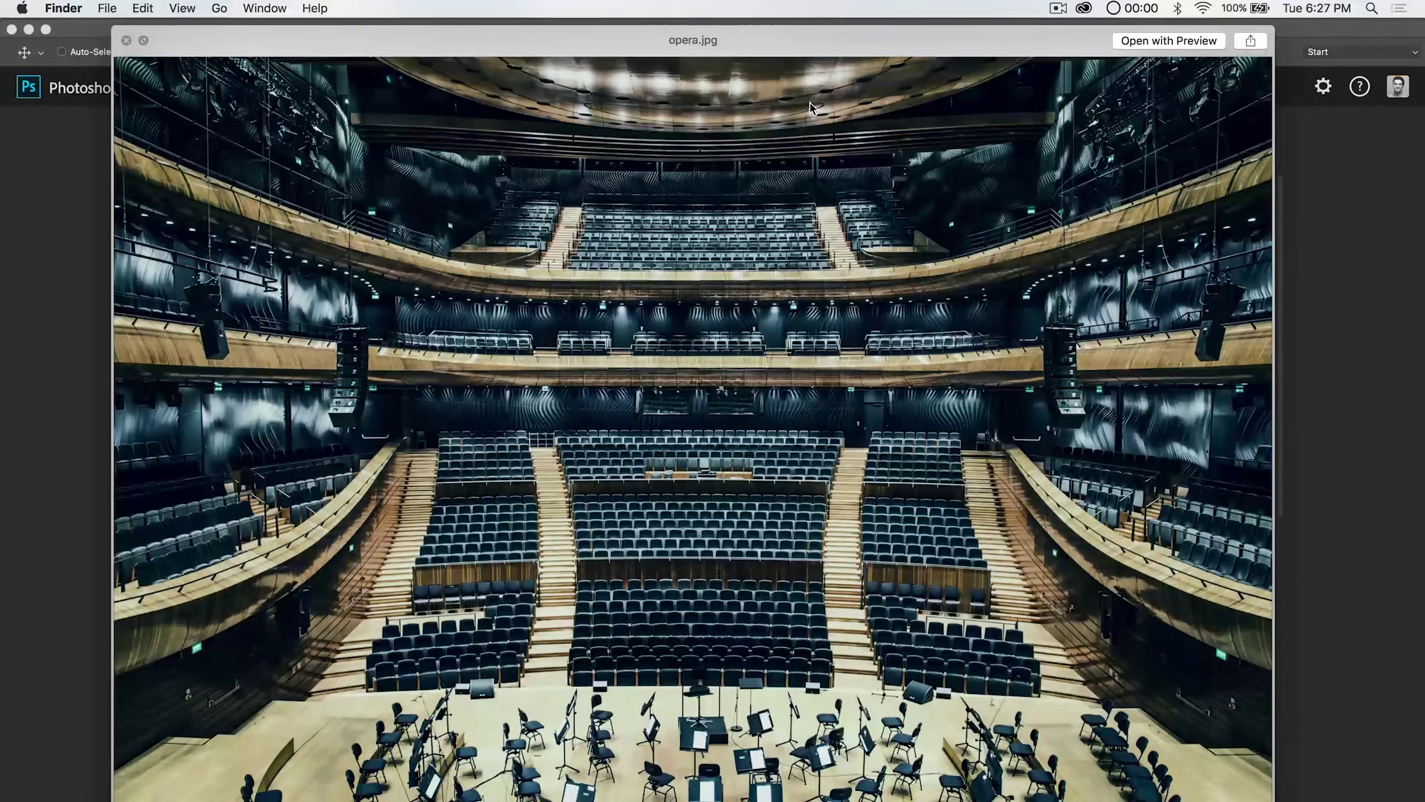
{"action": "key", "text": "Up"}
{"action": "key", "text": "Up"}
{"action": "key", "text": "Up"}
{"action": "key", "text": "Up"}
{"action": "key", "text": "Up"}
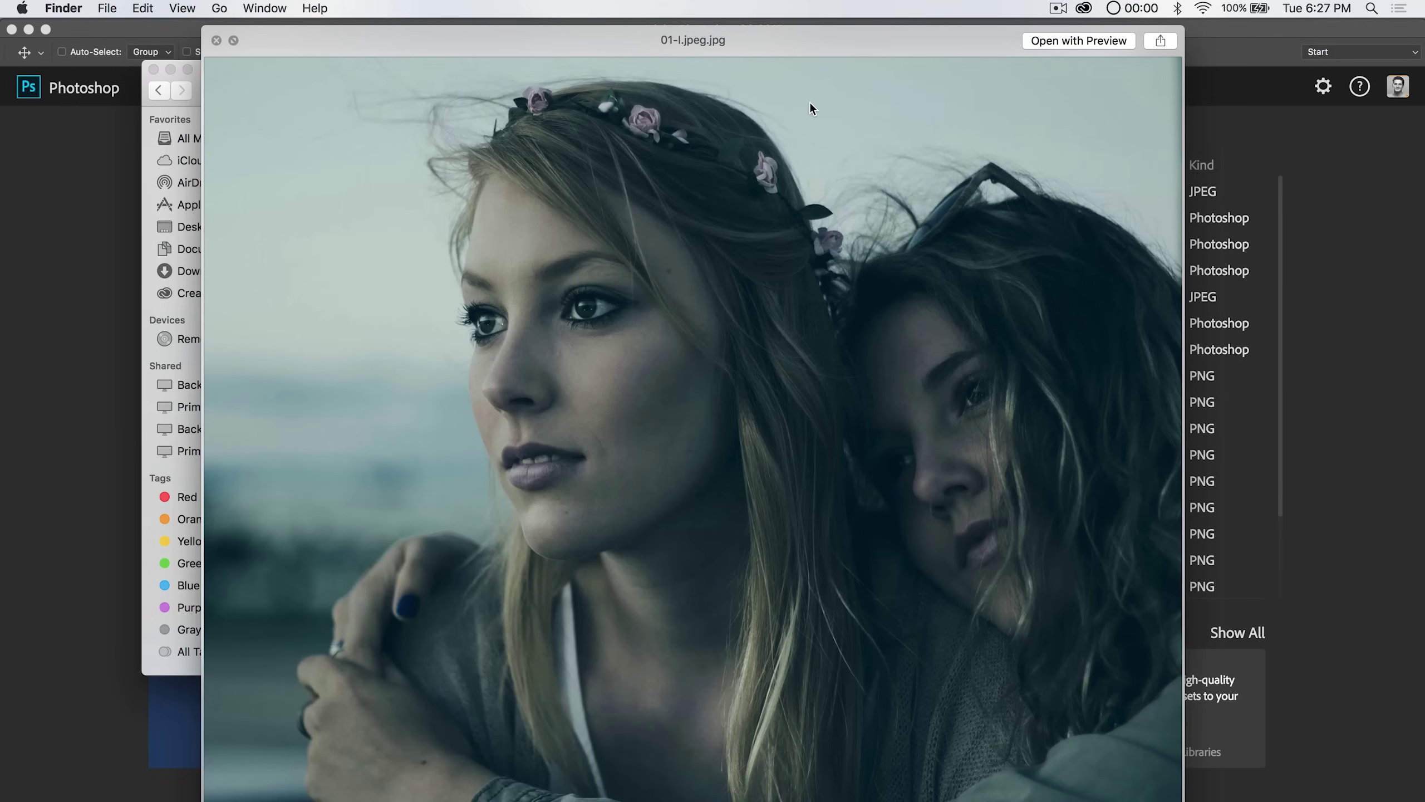
{"action": "left_click", "coordinate": [216, 41]}
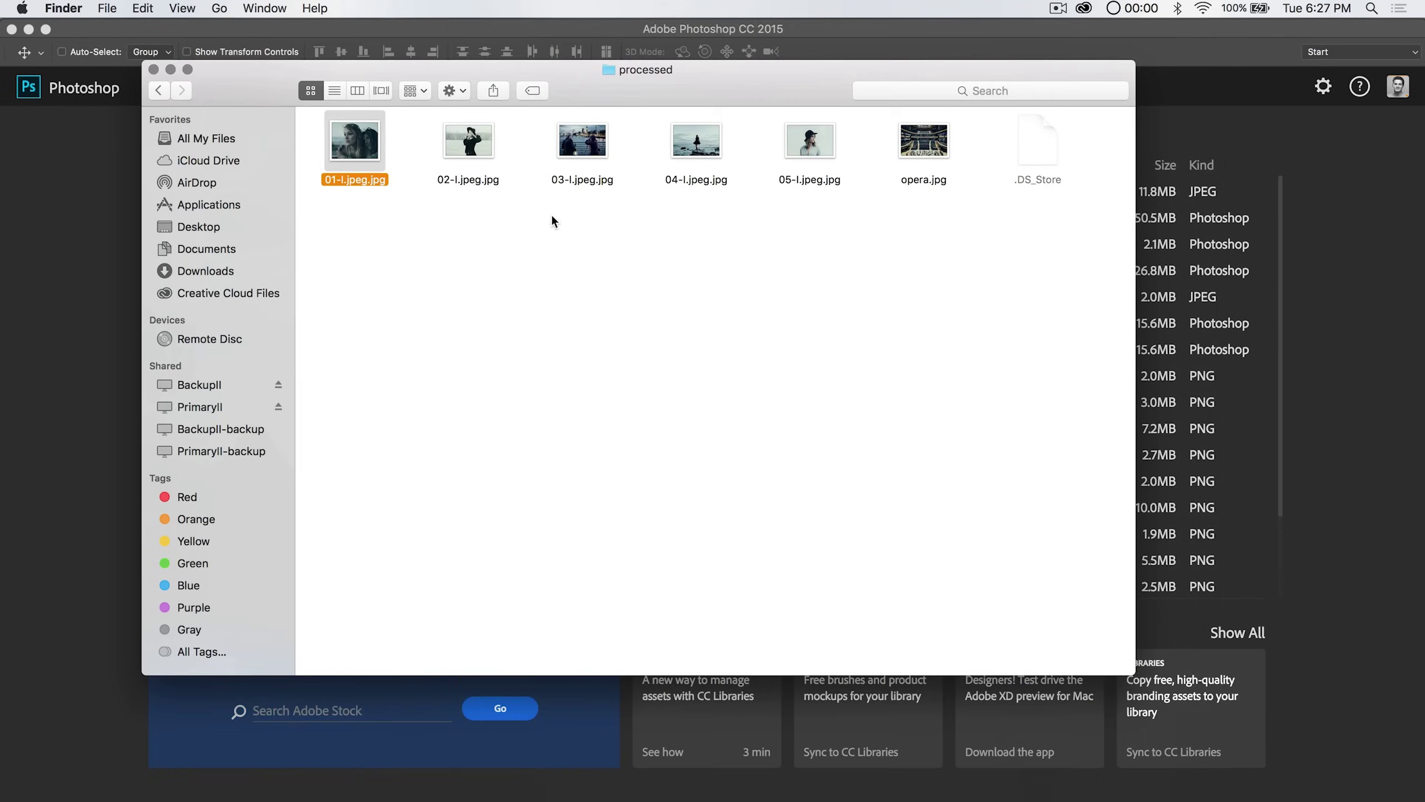
{"action": "double_click", "coordinate": [352, 145]}
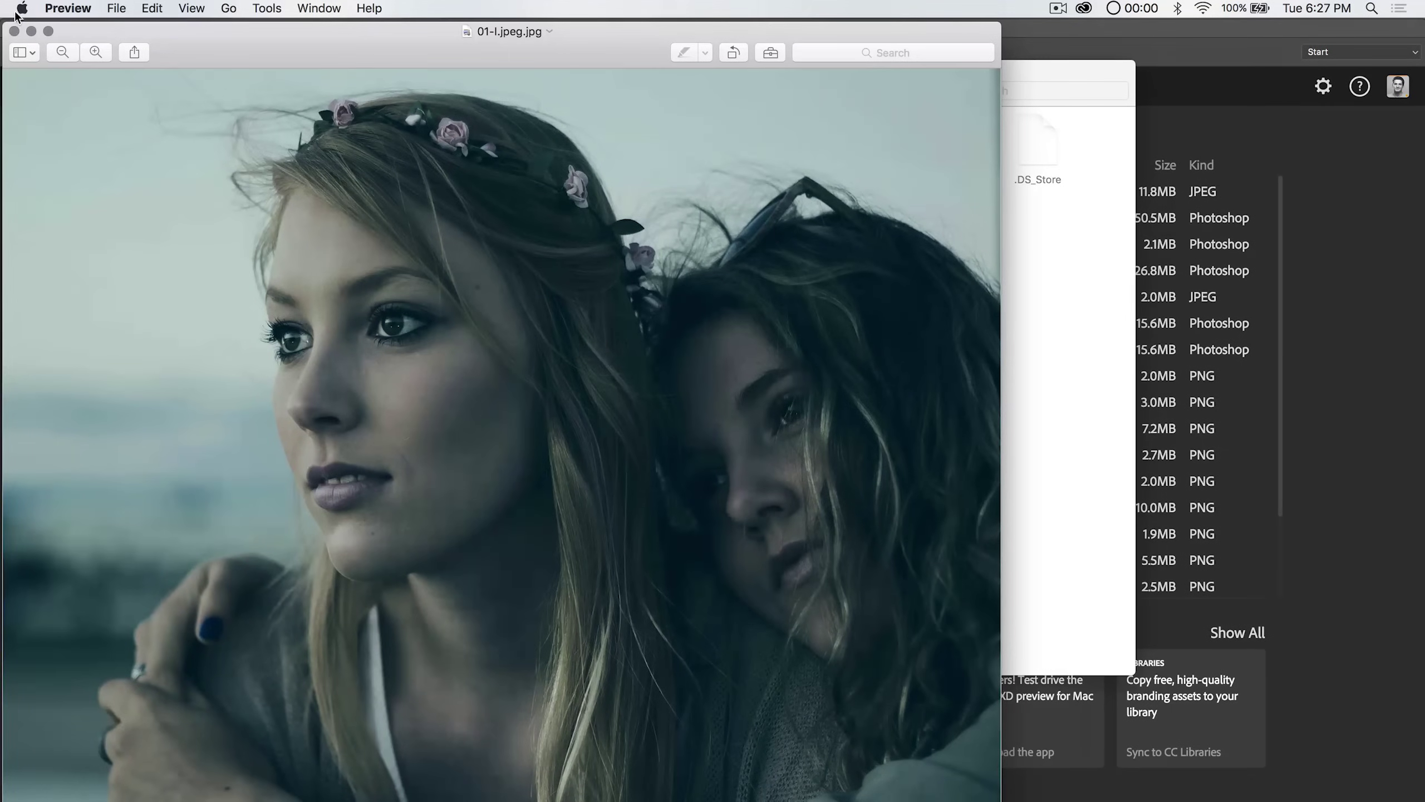
Compare the graded 01-l.jpeg.jpg against the original 01-l.jpeg in Quick Look, then return to Photoshop.
{"action": "left_click", "coordinate": [14, 30]}
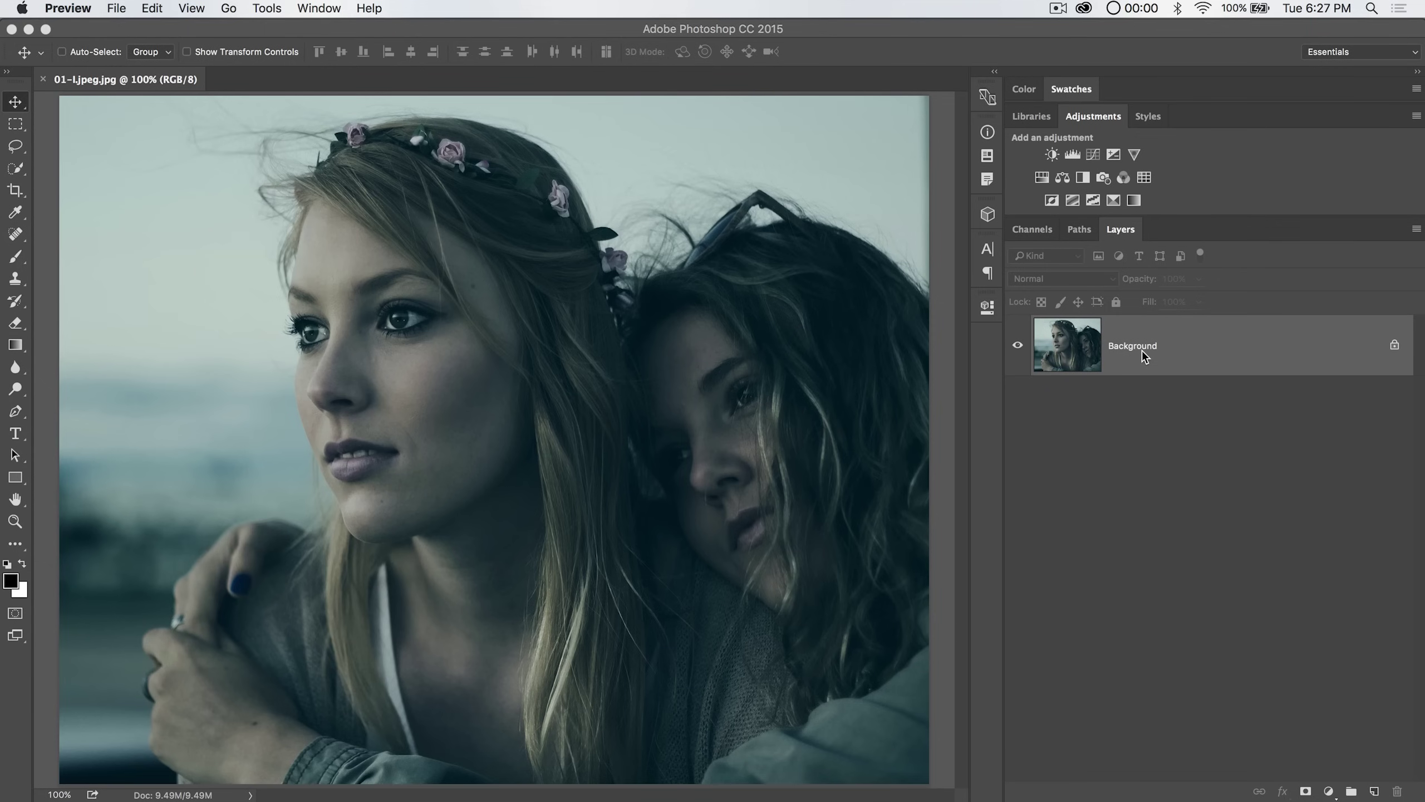
{"action": "key", "text": "super+Tab"}
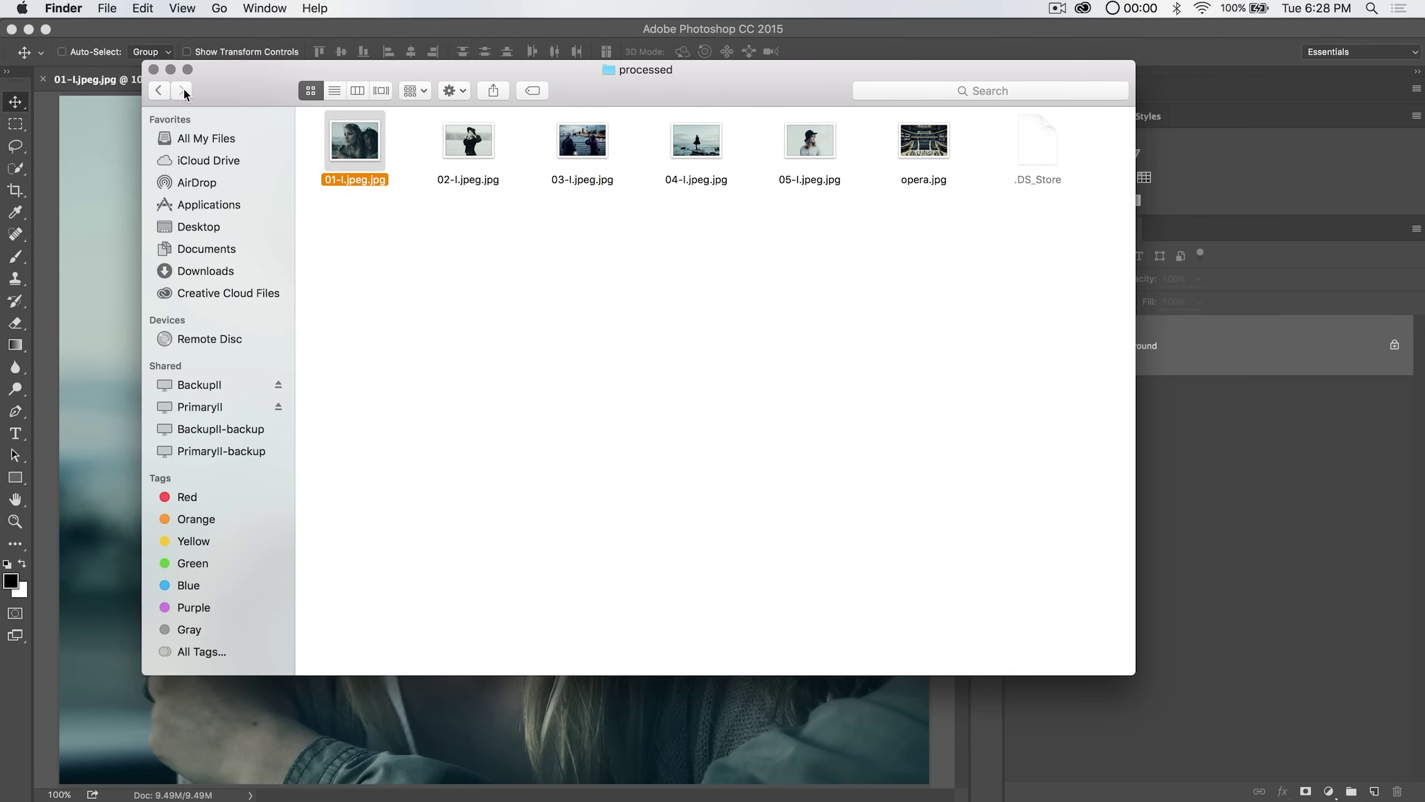
{"action": "left_click", "coordinate": [159, 91]}
{"action": "left_click", "coordinate": [469, 142]}
{"action": "key", "text": "space"}
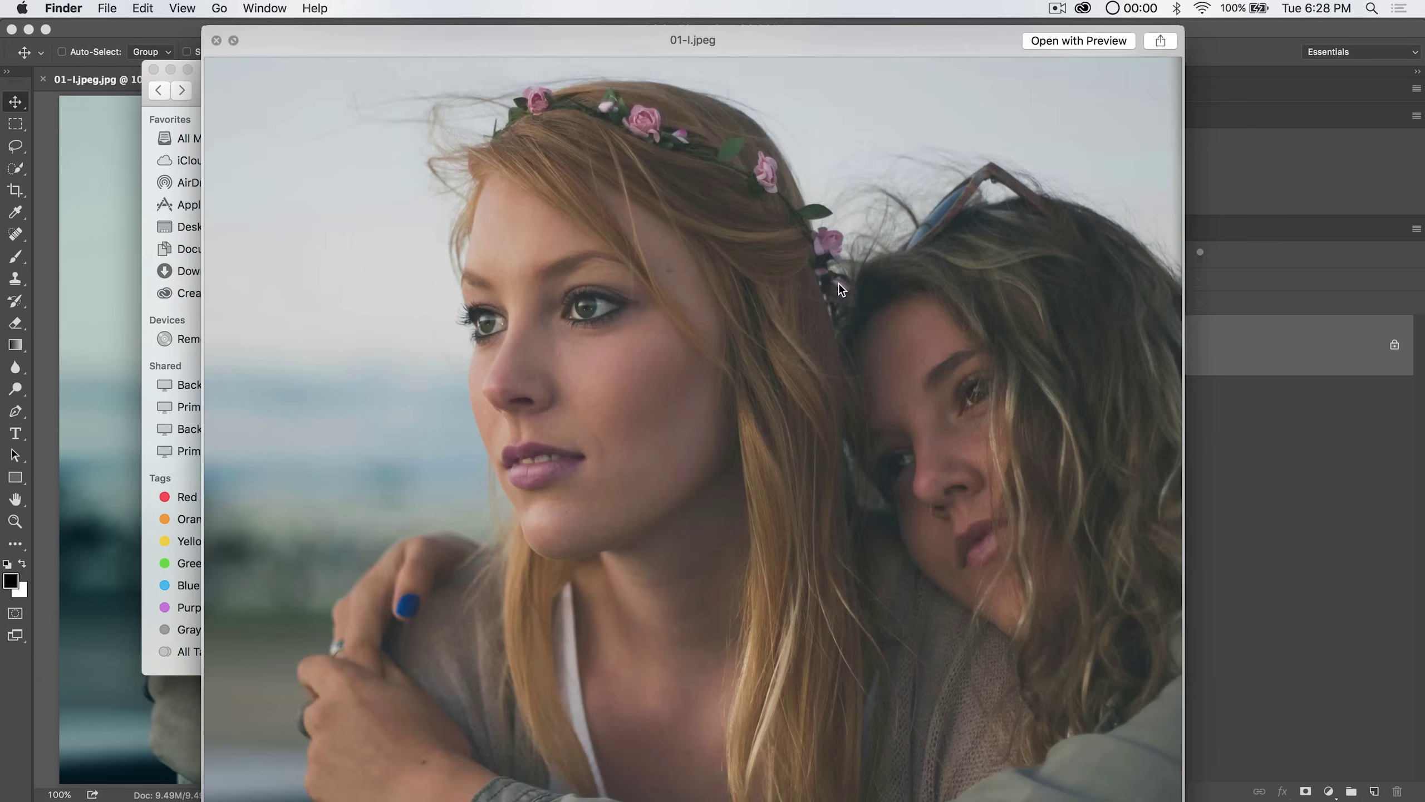
{"action": "key", "text": "space"}
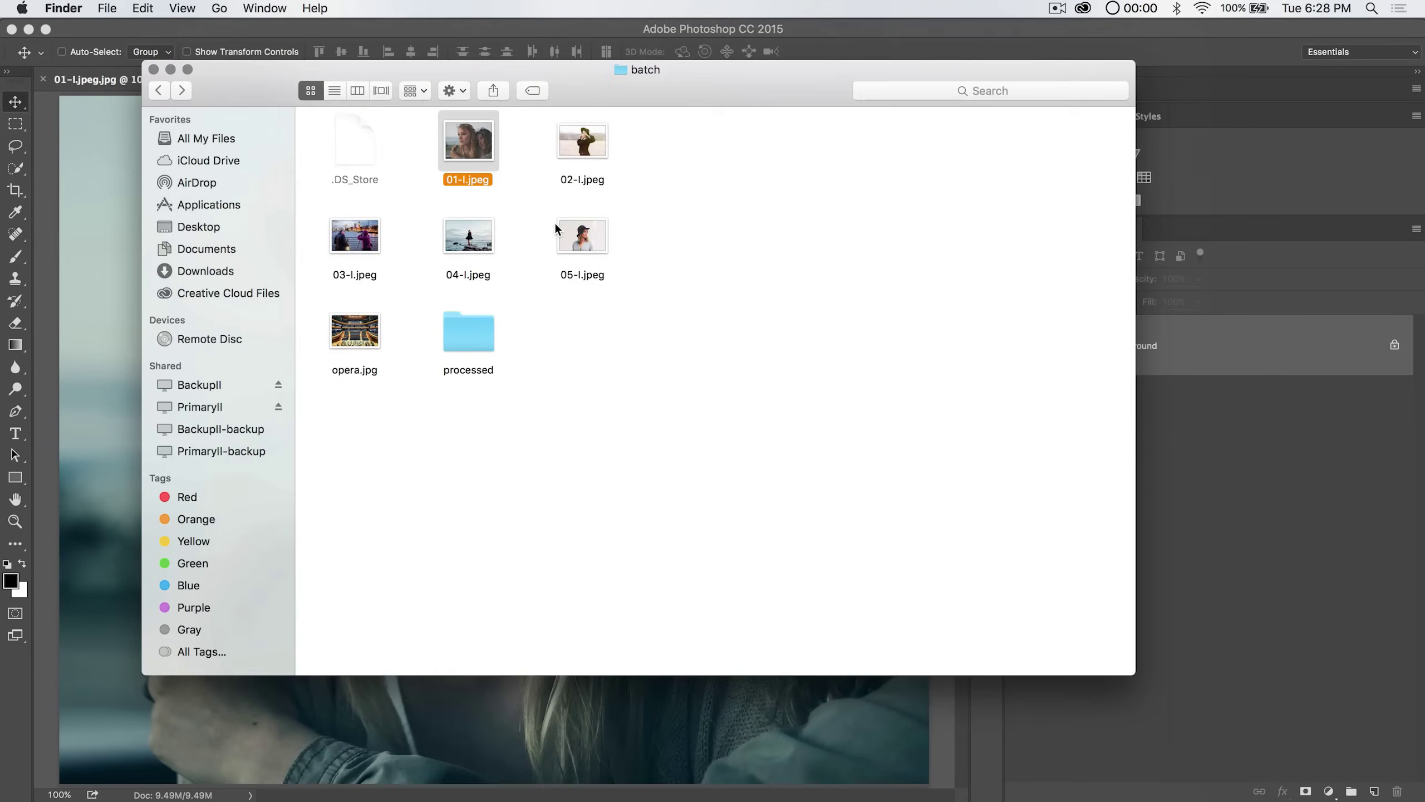
{"action": "left_click", "coordinate": [76, 212]}
{"action": "left_click", "coordinate": [59, 153]}
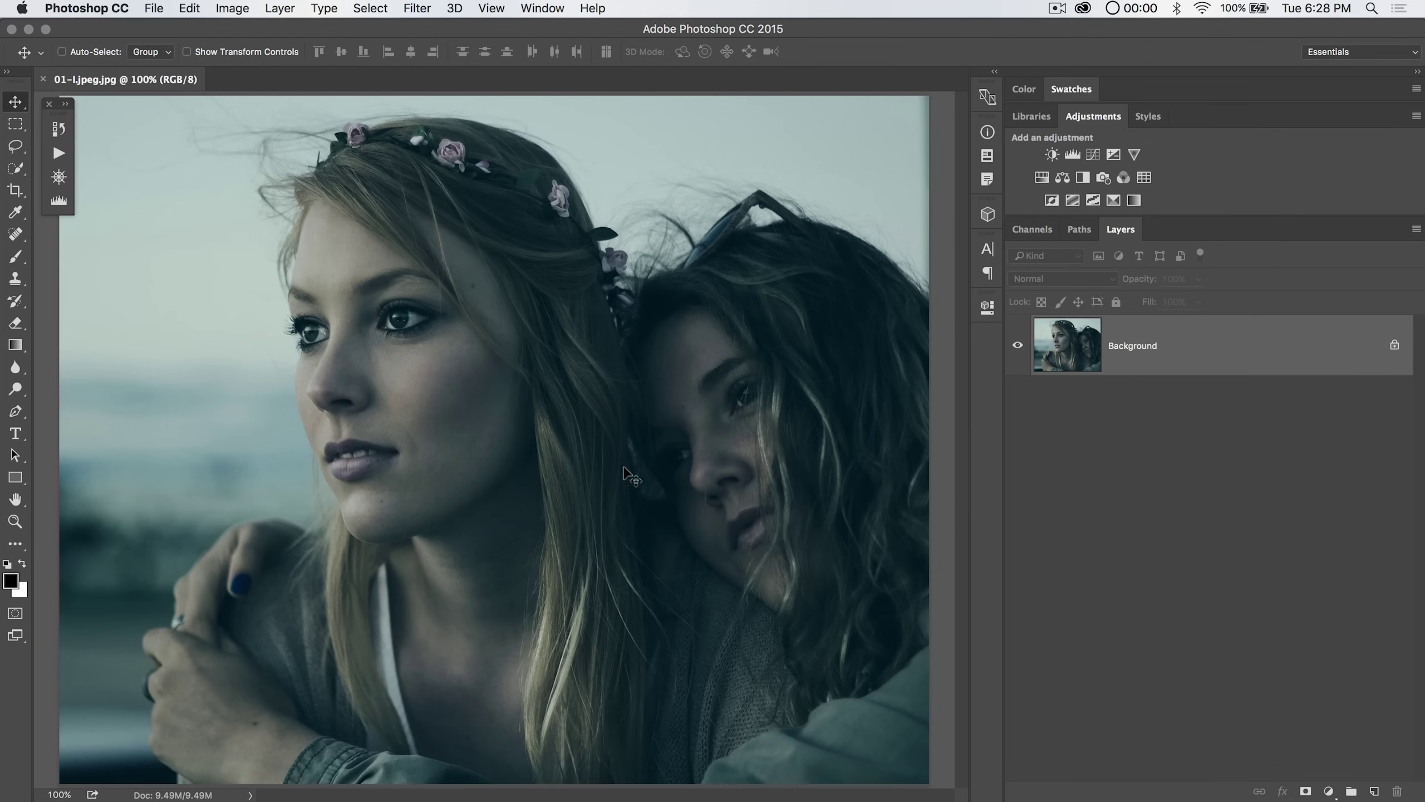
Reveal the File > Automate submenu so the Batch... command is showing.
{"action": "left_click", "coordinate": [152, 7]}
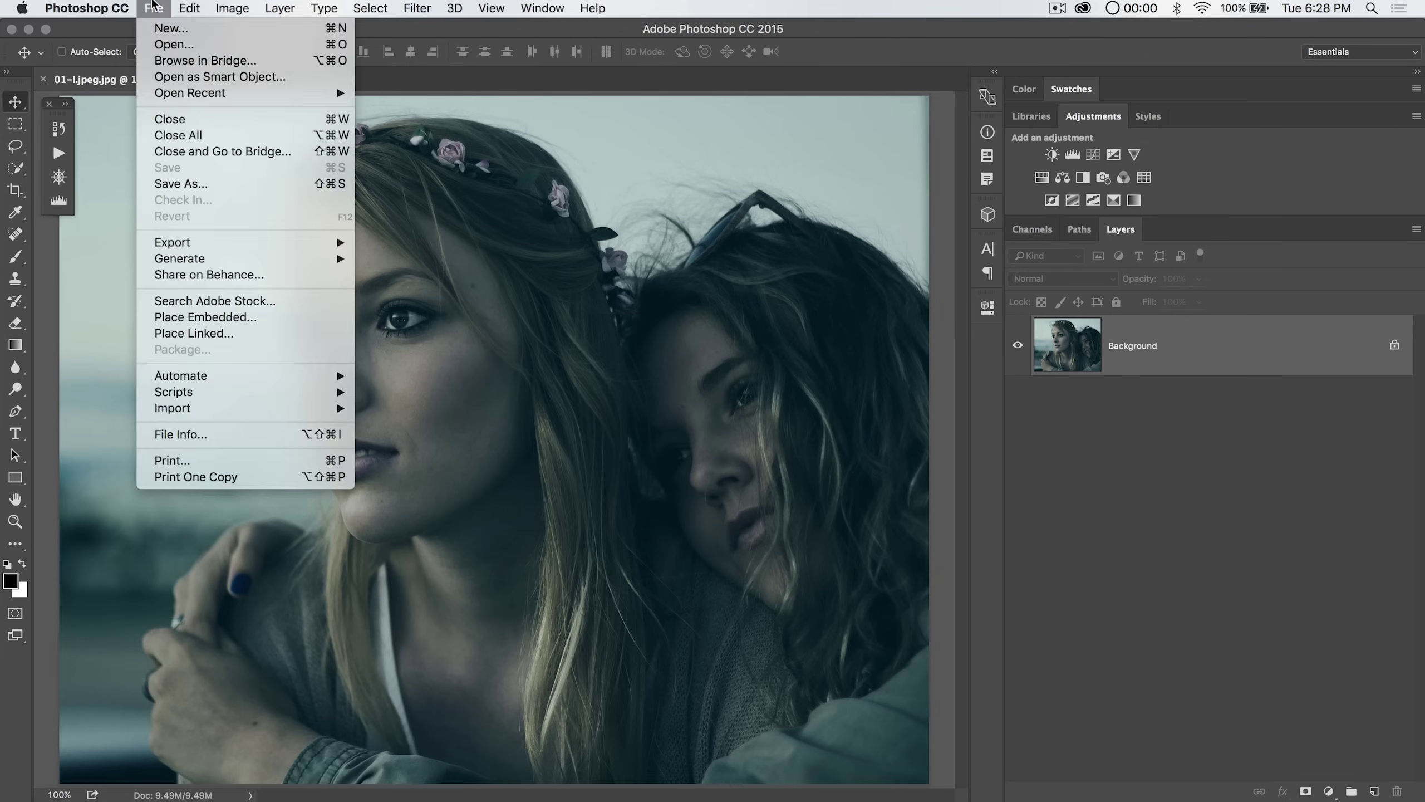
{"action": "mouse_move", "coordinate": [242, 376]}
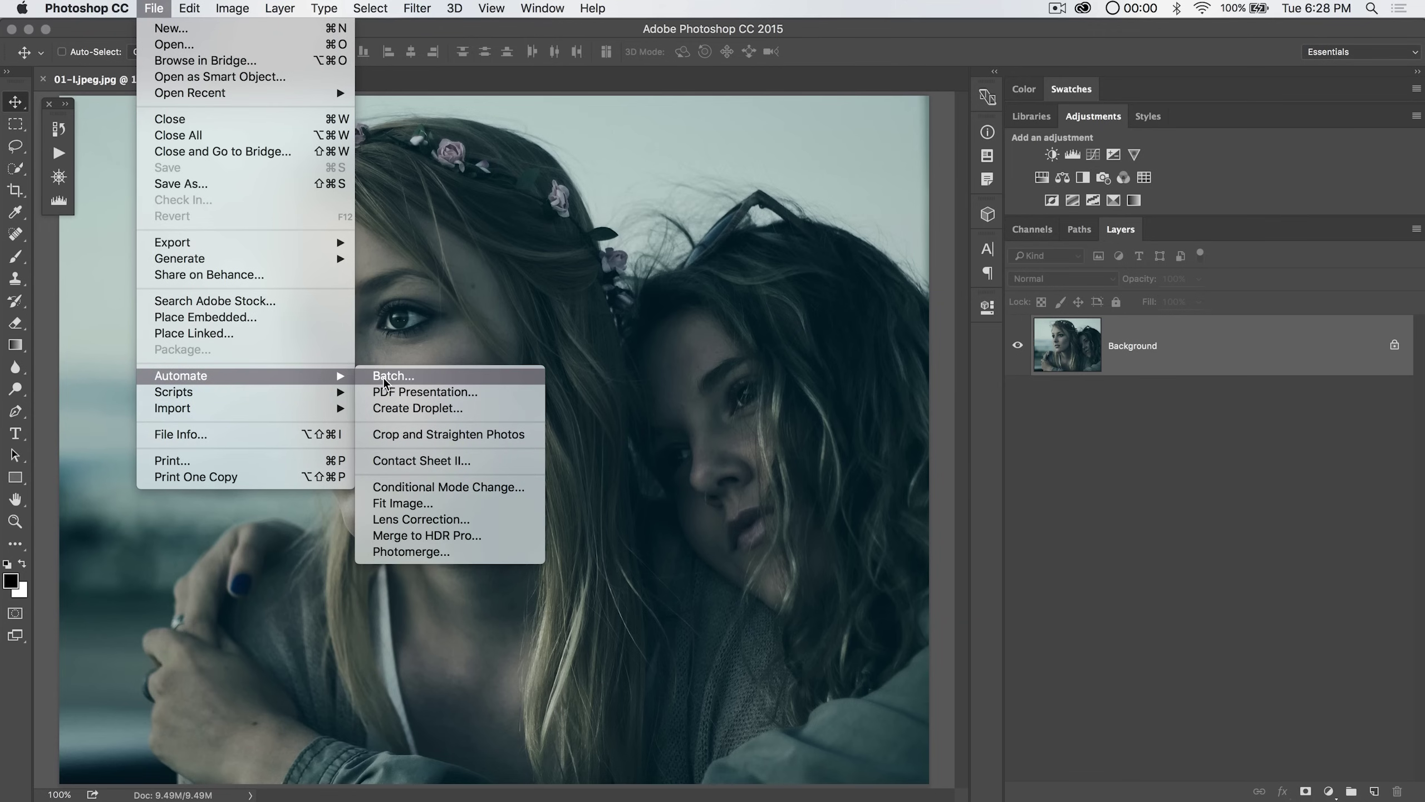